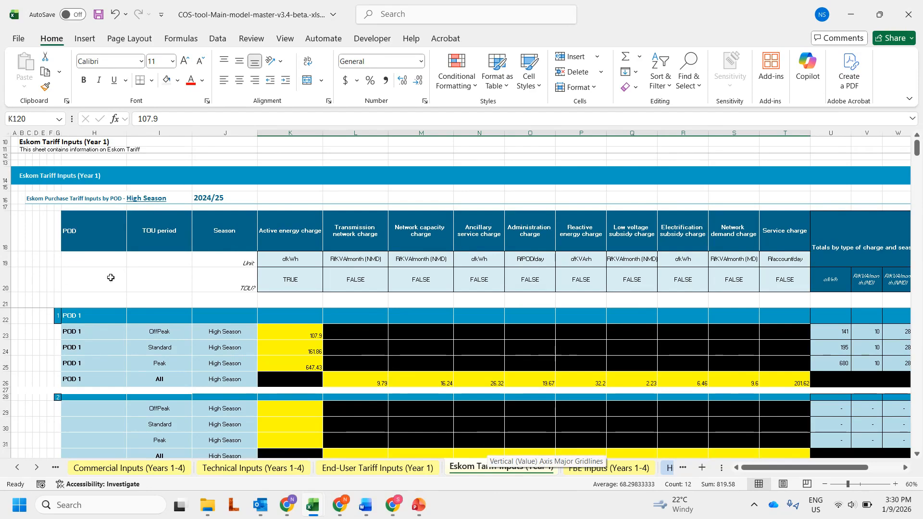
Examine the high-season Eskom purchase tariff blocks for all PODs, down to the start of the low-season section
click(149, 276)
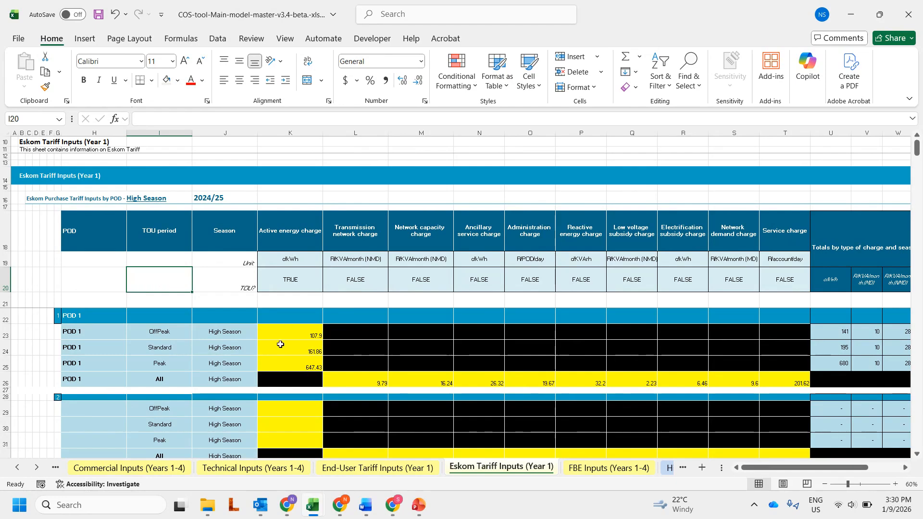
click(299, 240)
key(ctrl+slash)
click(167, 284)
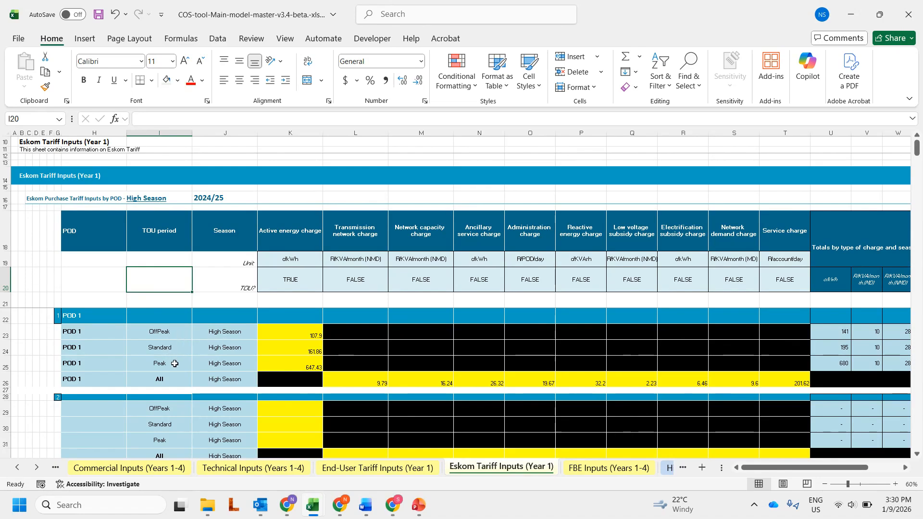
scroll(218, 353, down, 20)
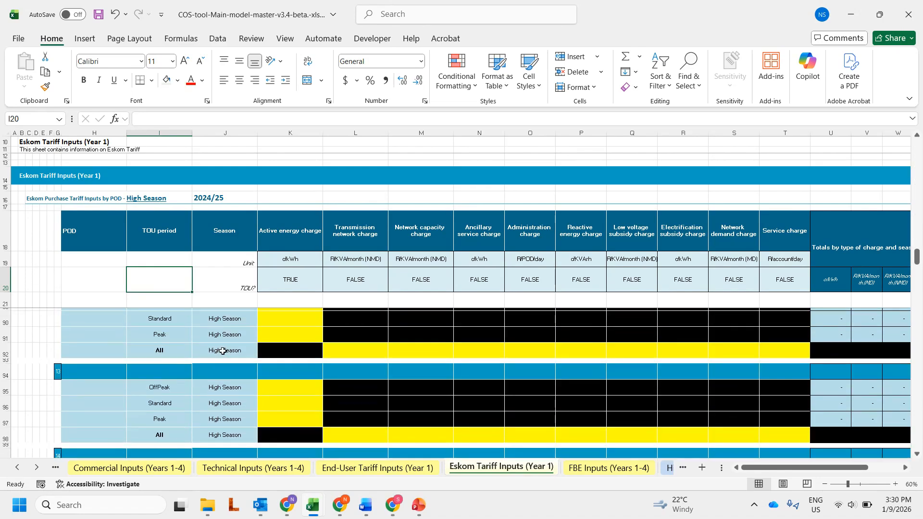
scroll(222, 351, down, 5)
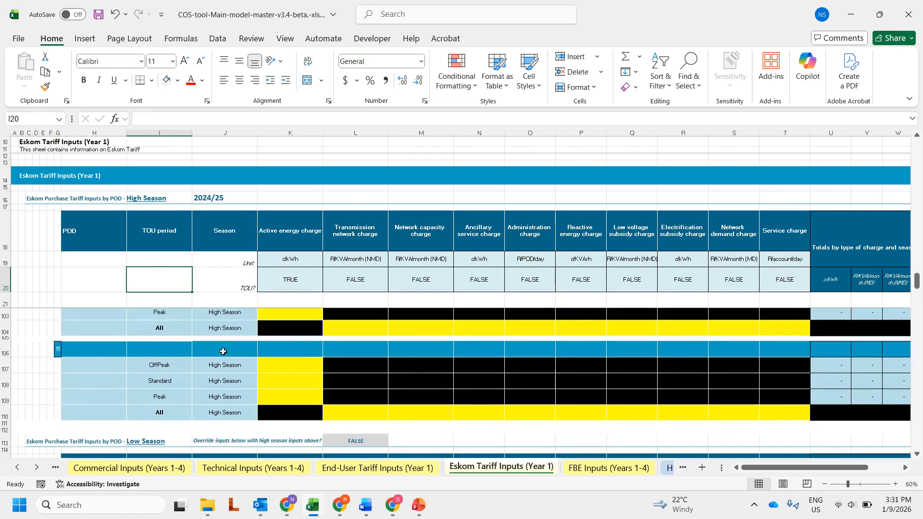
scroll(223, 351, down, 2)
scroll(263, 379, up, 6)
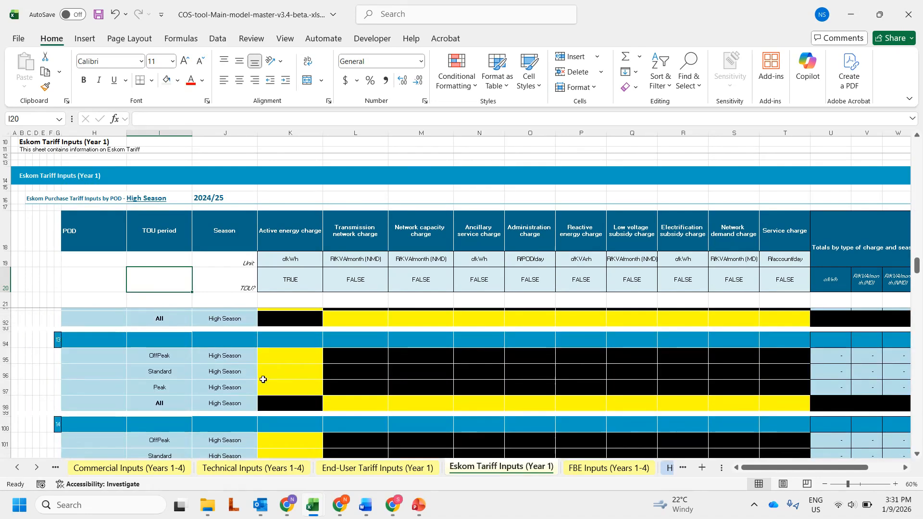
scroll(264, 379, up, 20)
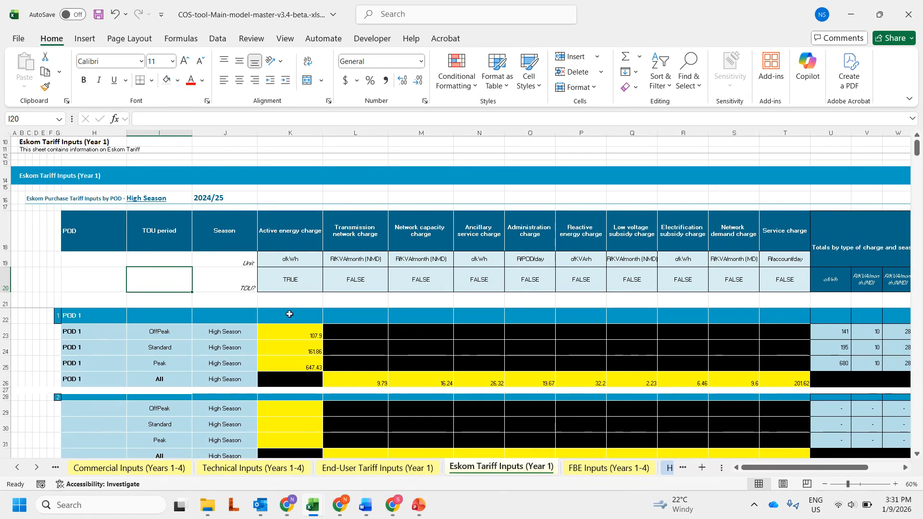
Inspect the charge headers with their units and TOU flags, and the formula behind the first POD's off-peak row name
drag(313, 231, 793, 278)
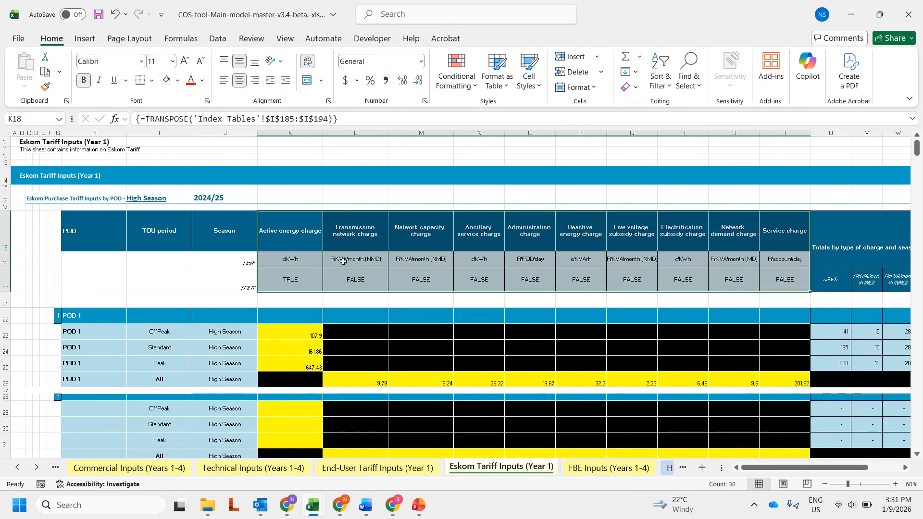
click(344, 261)
click(306, 233)
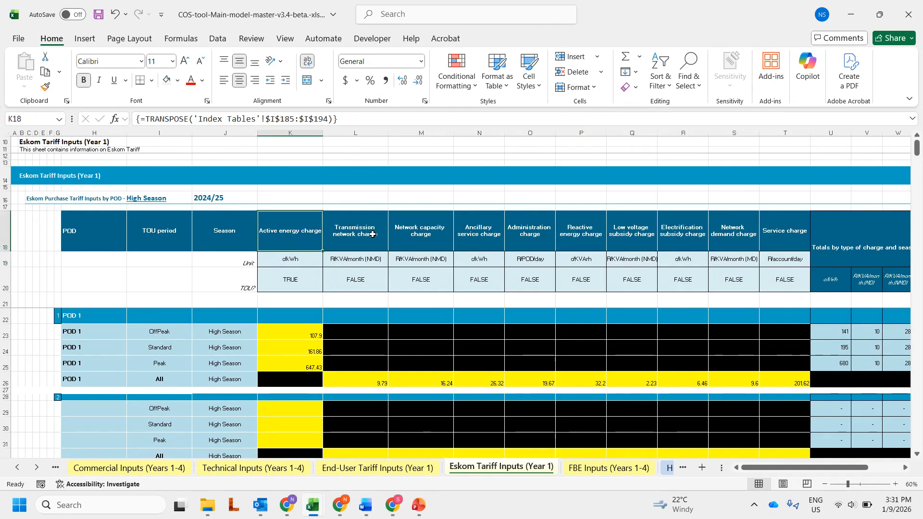
click(124, 333)
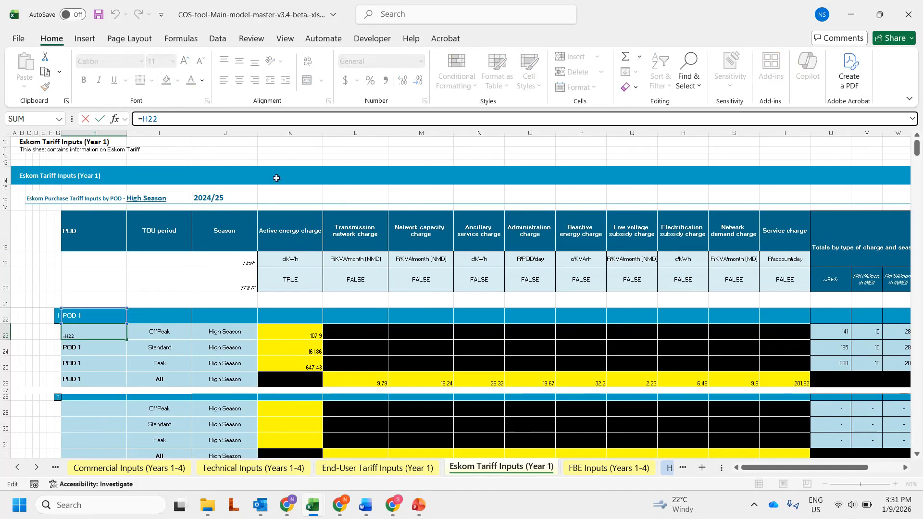
click(356, 219)
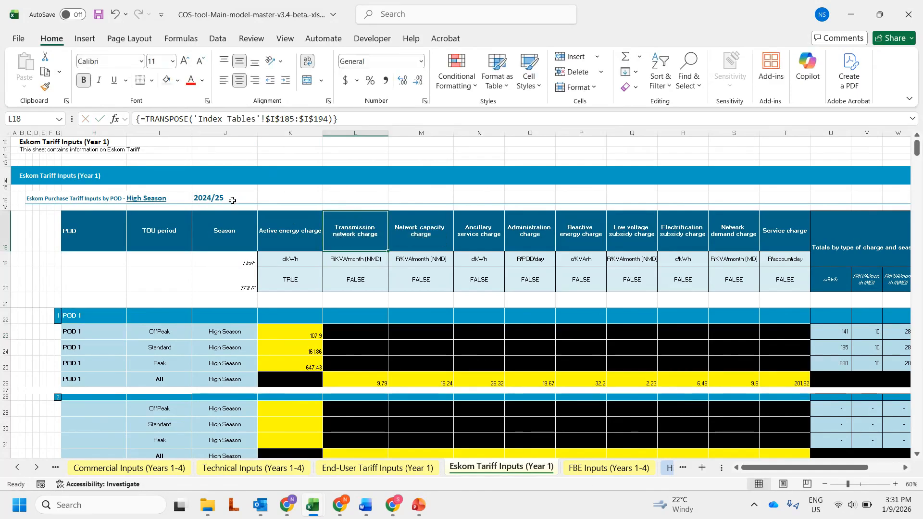
On the Index Tables sheet, rename POD #1 in the index of Eskom intake points as "Intake point 1"
right_click(40, 469)
double_click(39, 308)
scroll(243, 306, up, 2)
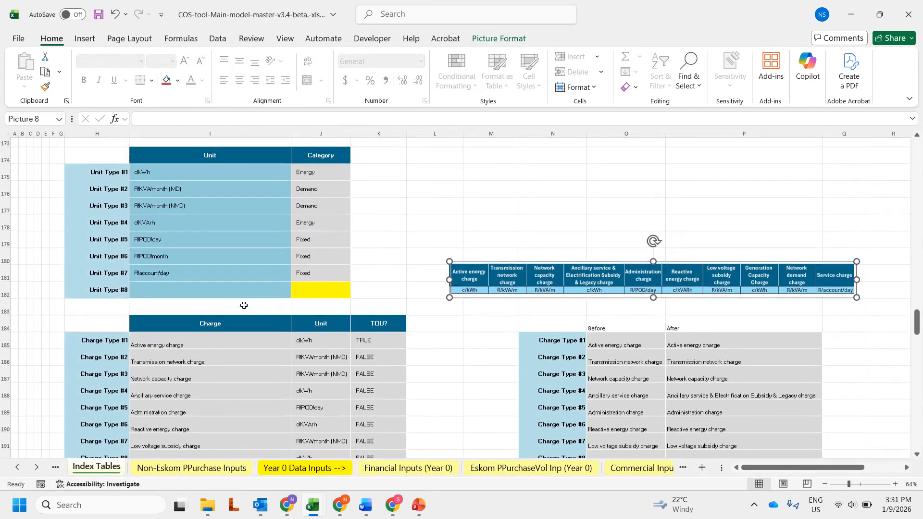
scroll(243, 305, up, 7)
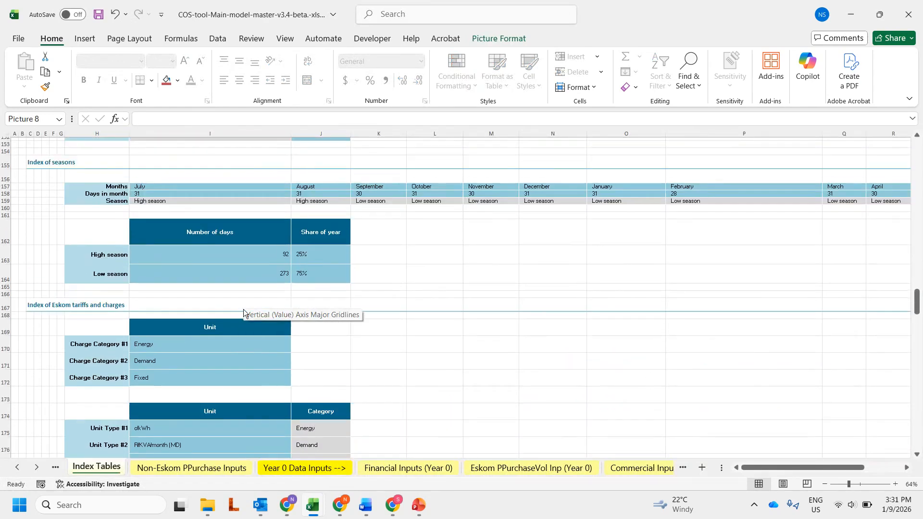
scroll(244, 314, up, 6)
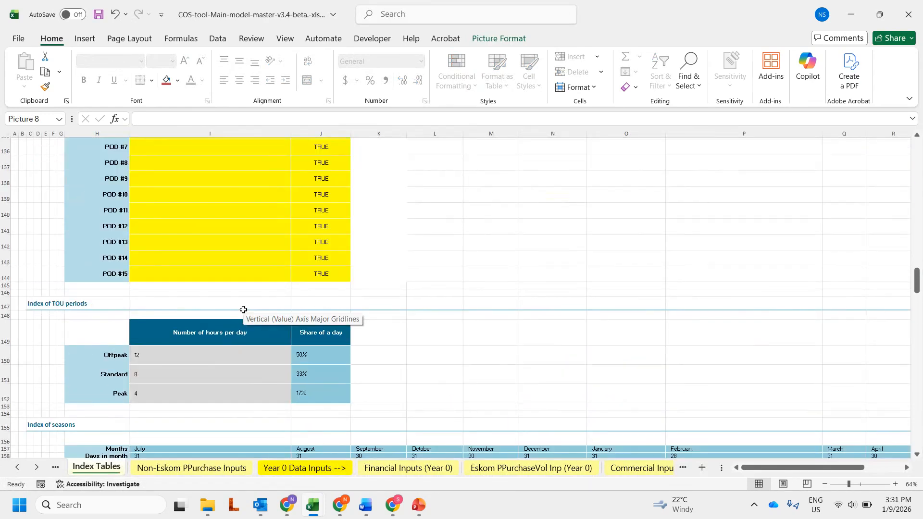
scroll(244, 310, up, 2)
scroll(244, 306, up, 3)
click(184, 259)
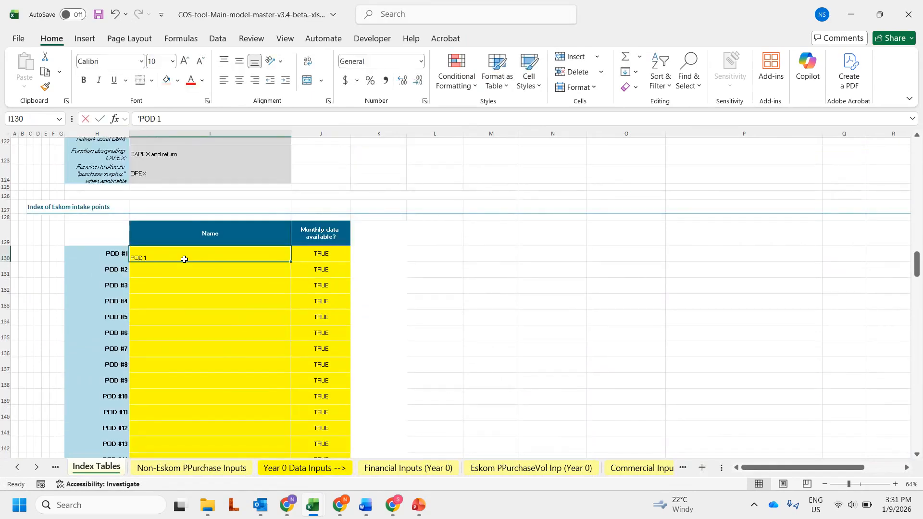
text(Intake)
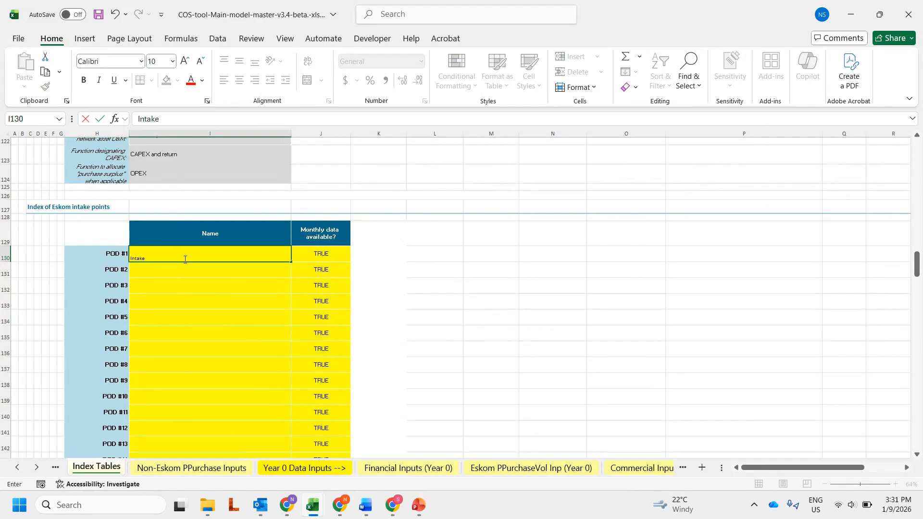
text( point 1)
key(ctrl+Return)
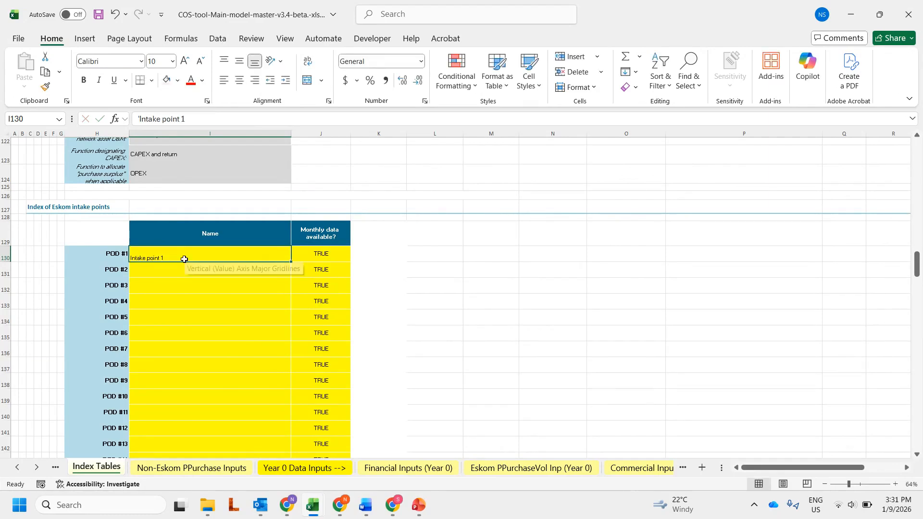
Return to the Eskom Tariff Inputs (Year 1) sheet and check the name in the first POD block
right_click(37, 469)
scroll(48, 418, down, 2)
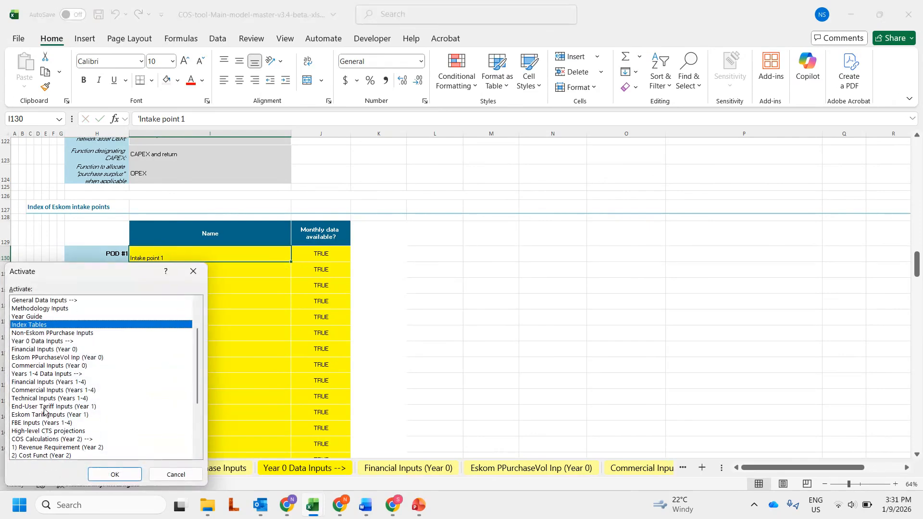
double_click(43, 414)
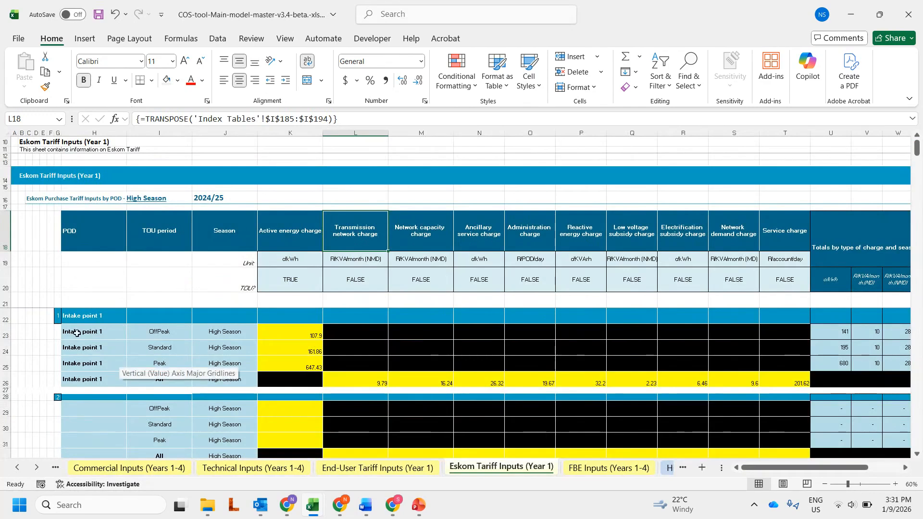
click(79, 332)
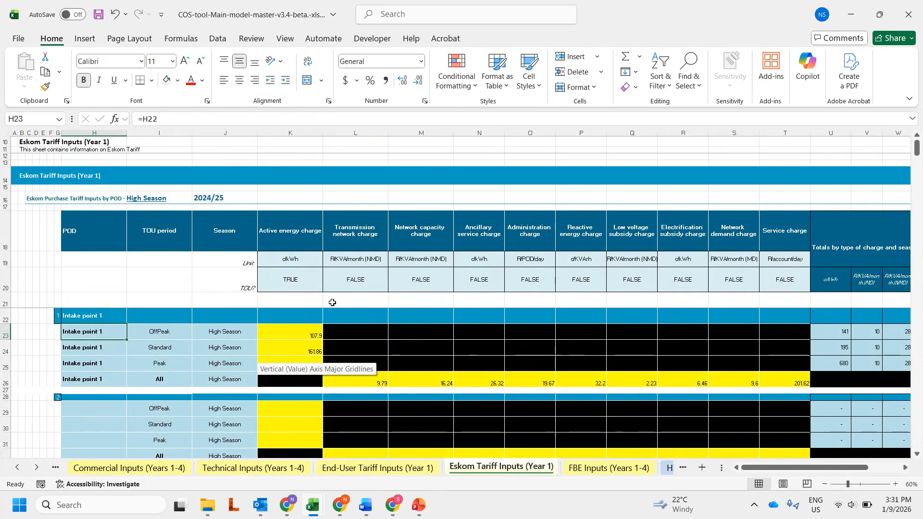
Highlight the ten charge headers K18:T18 and go to the charge type table on the Index Tables sheet that feeds them
drag(294, 235, 760, 244)
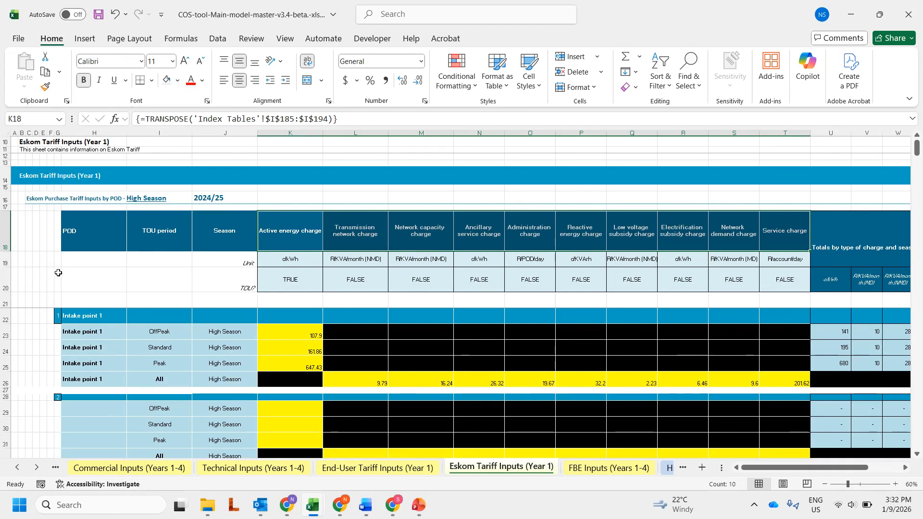
right_click(47, 470)
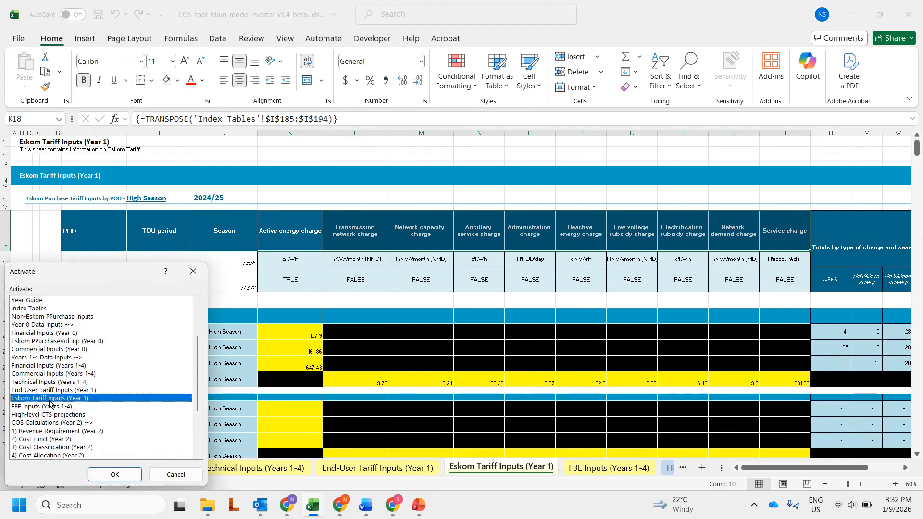
double_click(42, 308)
scroll(213, 313, down, 10)
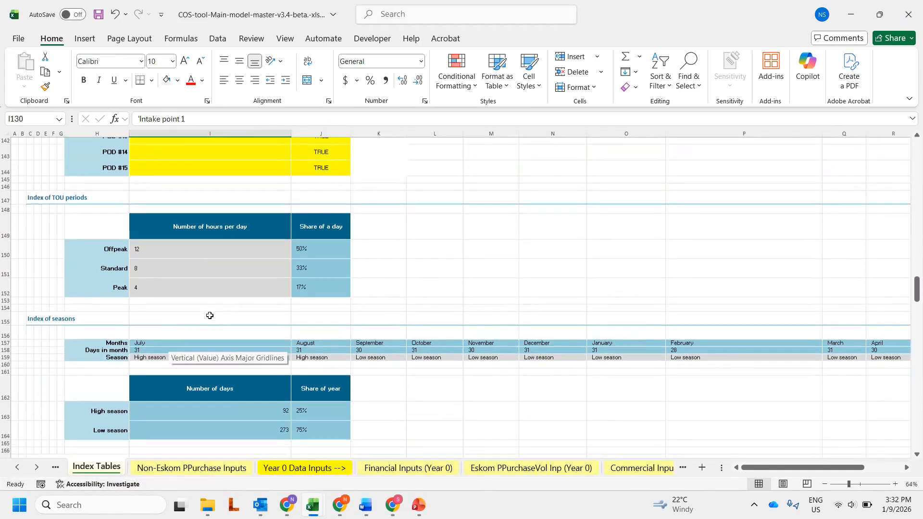
scroll(214, 313, down, 3)
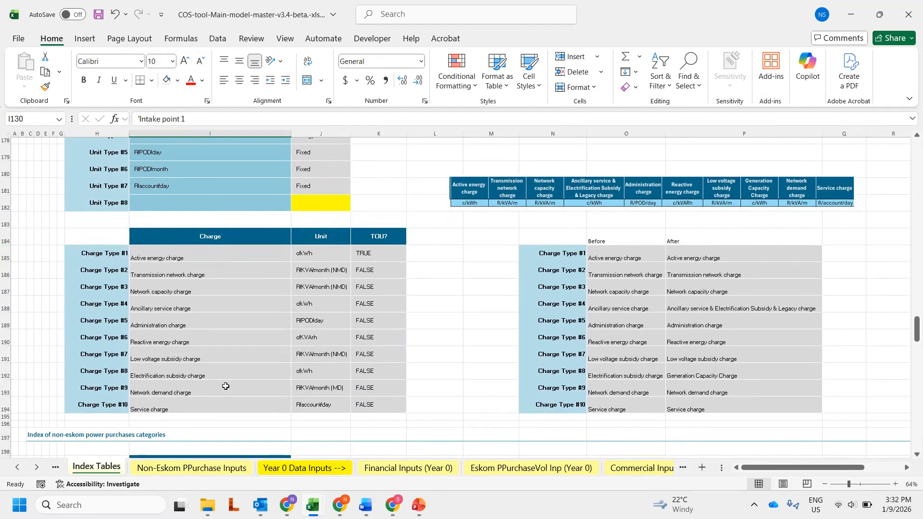
Review the charge names in the Charge table and the units of the transmission network and network capacity charges
drag(210, 254, 203, 398)
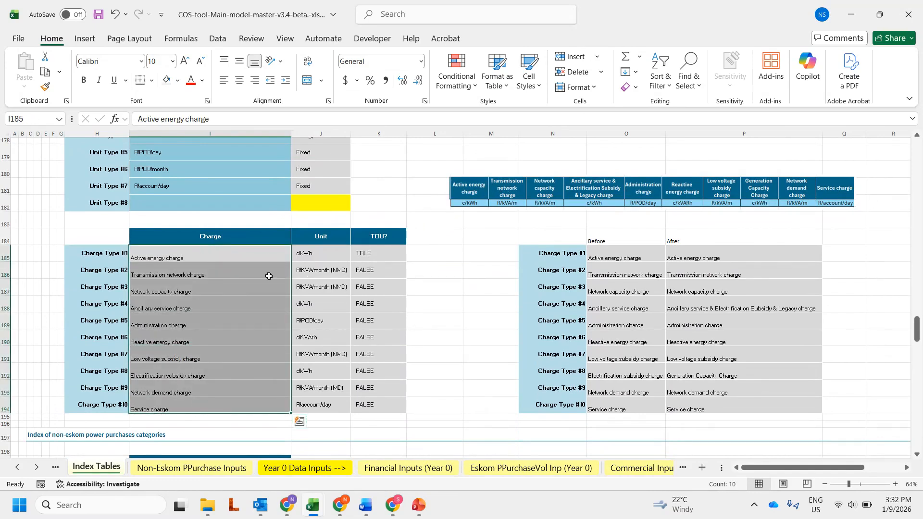
click(230, 253)
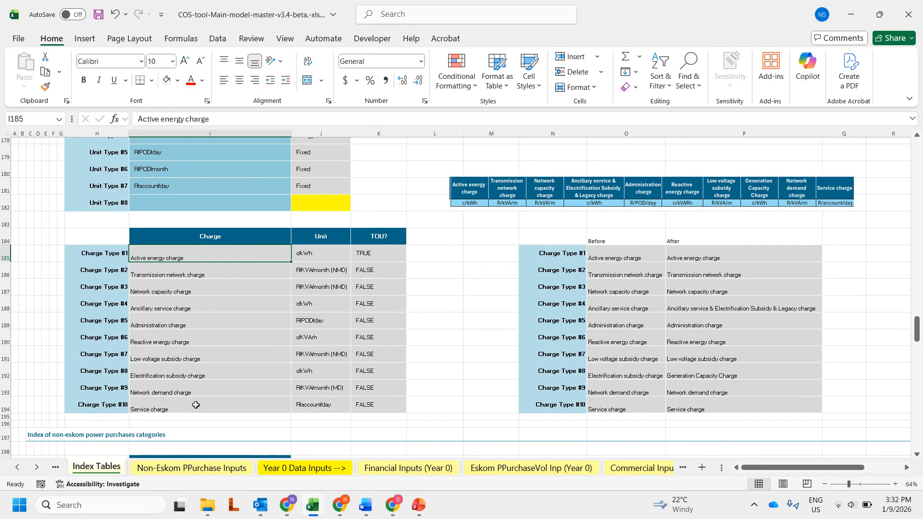
drag(322, 271, 323, 292)
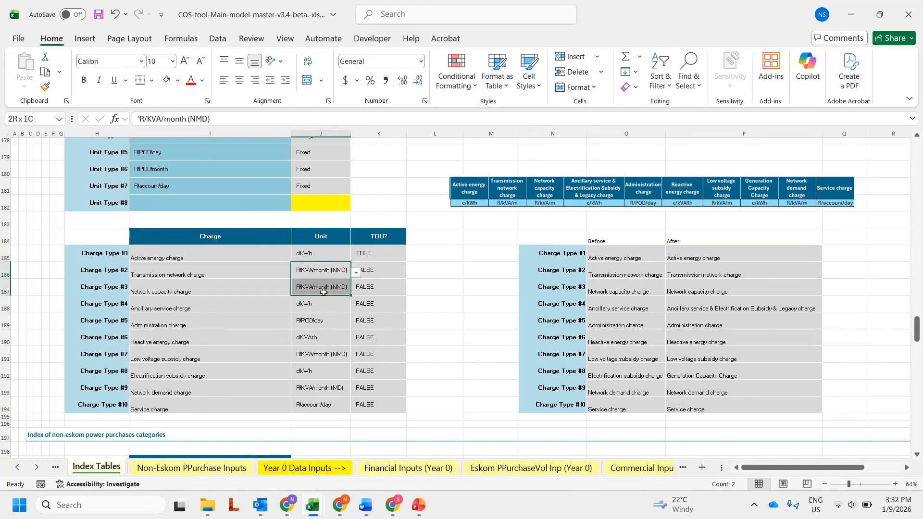
click(210, 270)
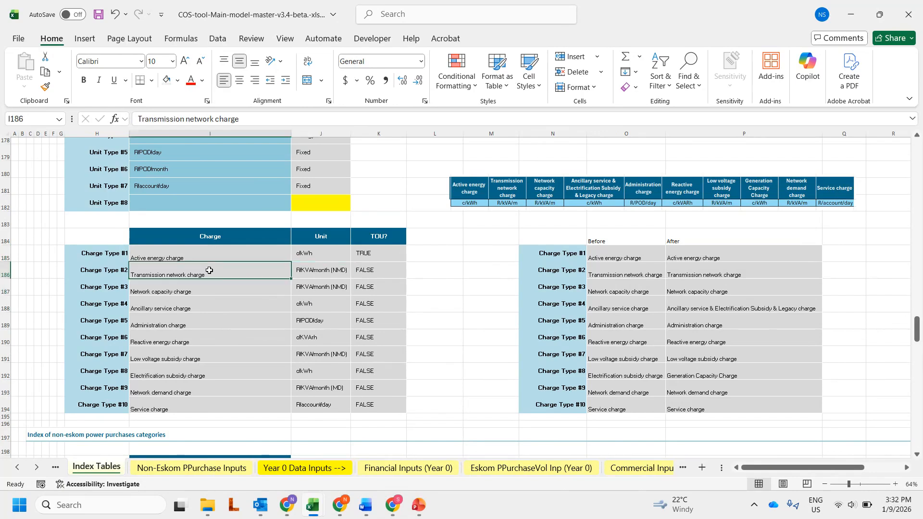
drag(210, 275, 324, 294)
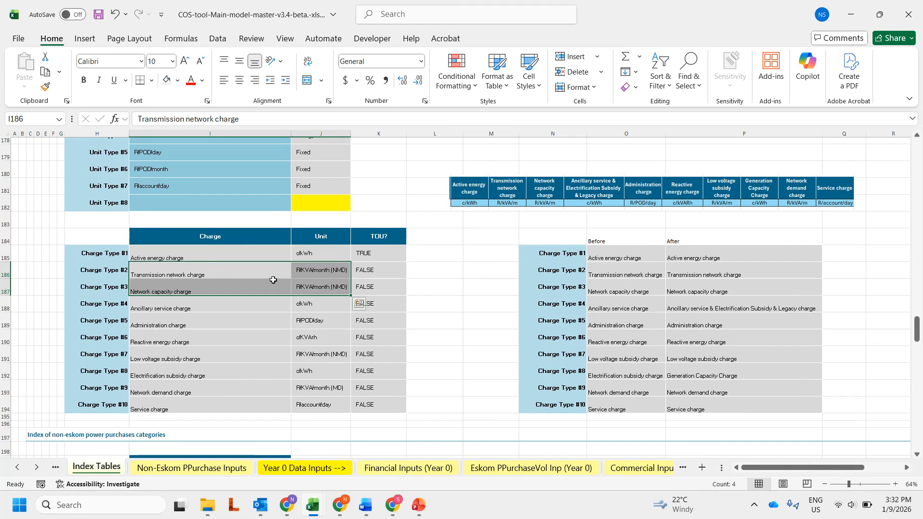
click(449, 287)
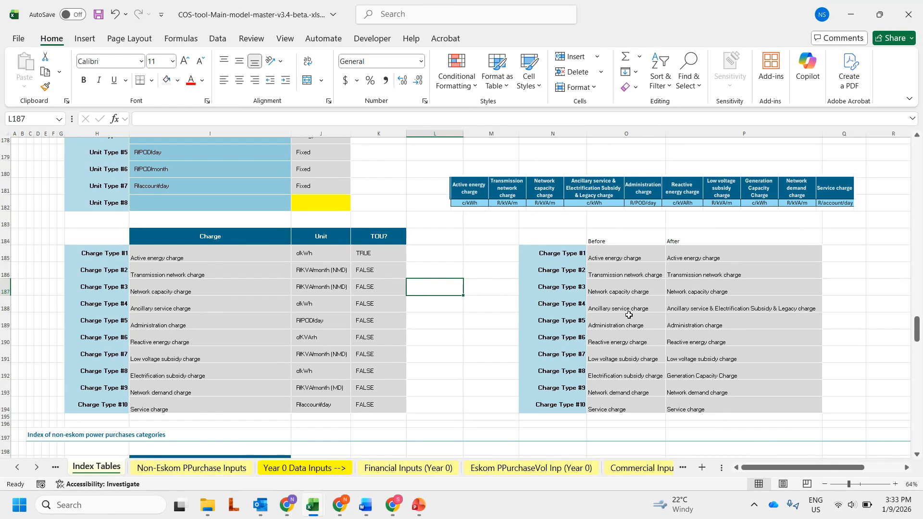
Compare the Before and After lists of Eskom charge types beside the Charge table
click(559, 237)
drag(559, 237, 789, 398)
click(849, 301)
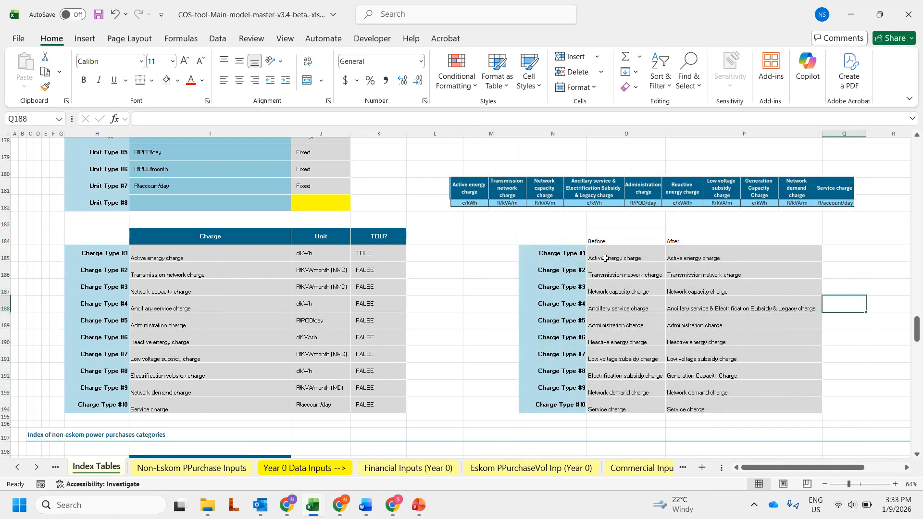
drag(606, 256, 602, 406)
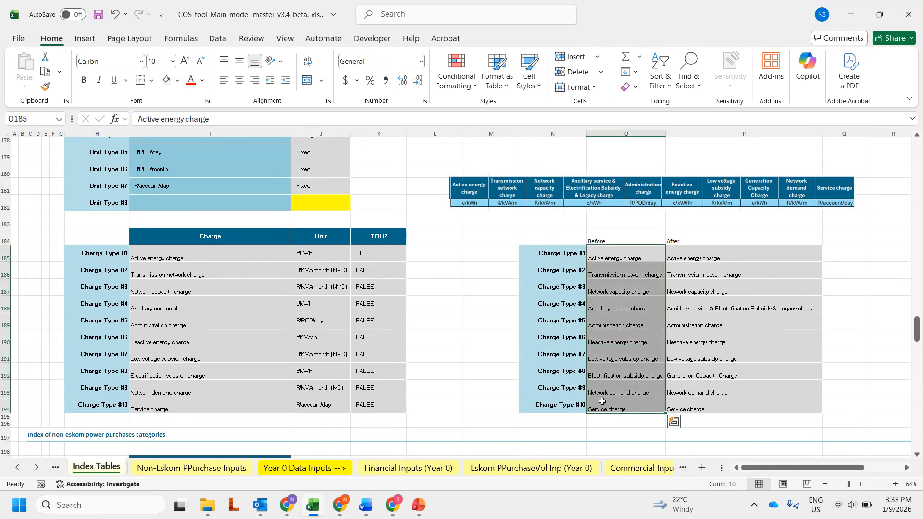
drag(711, 267, 717, 403)
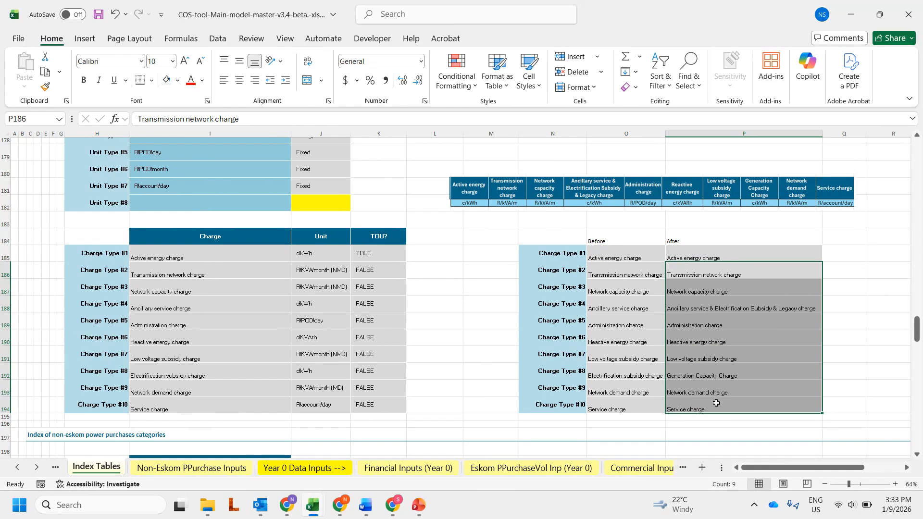
click(853, 368)
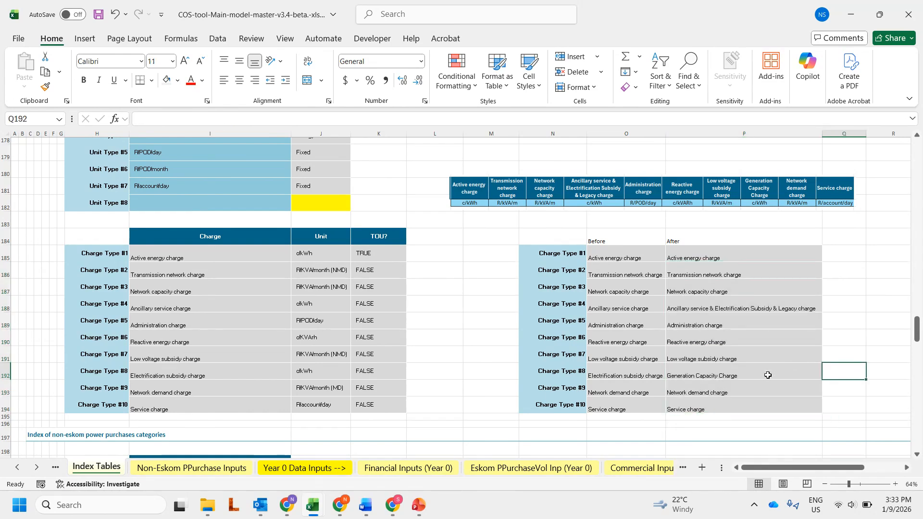
Highlight the changed After entries together: "Ancillary service & Electrification Subsidy & Legacy charge" and "Generation Capacity Charge"
click(827, 299)
drag(828, 299, 849, 373)
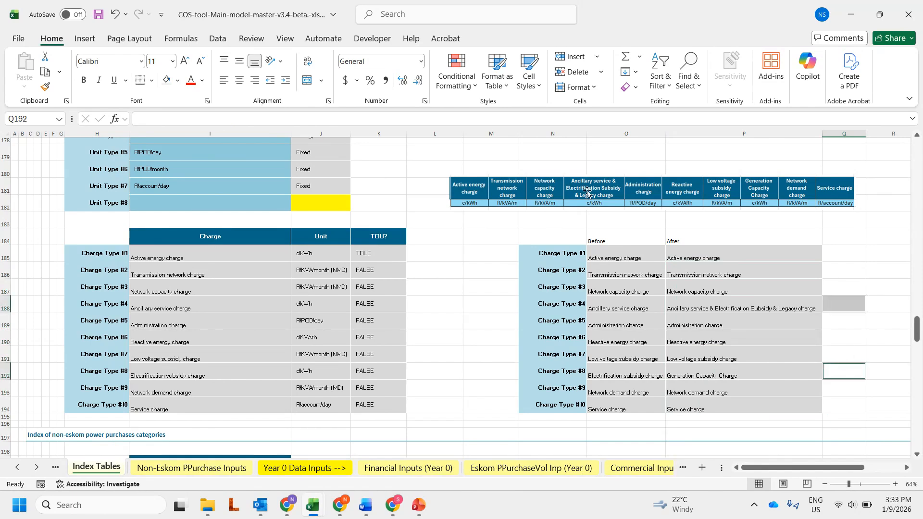
click(739, 304)
ctrl+click(741, 372)
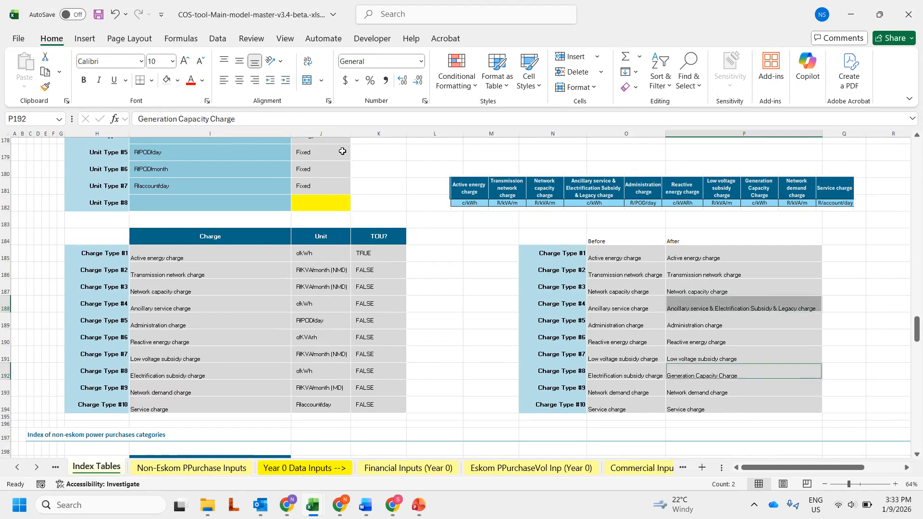
Fill the two changed After entries, P188 and P192, with the standard orange color
click(177, 81)
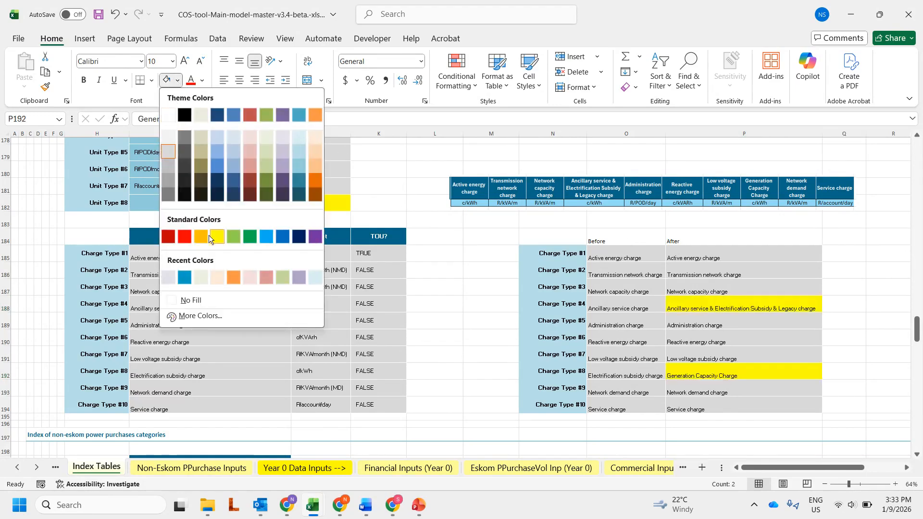
click(200, 236)
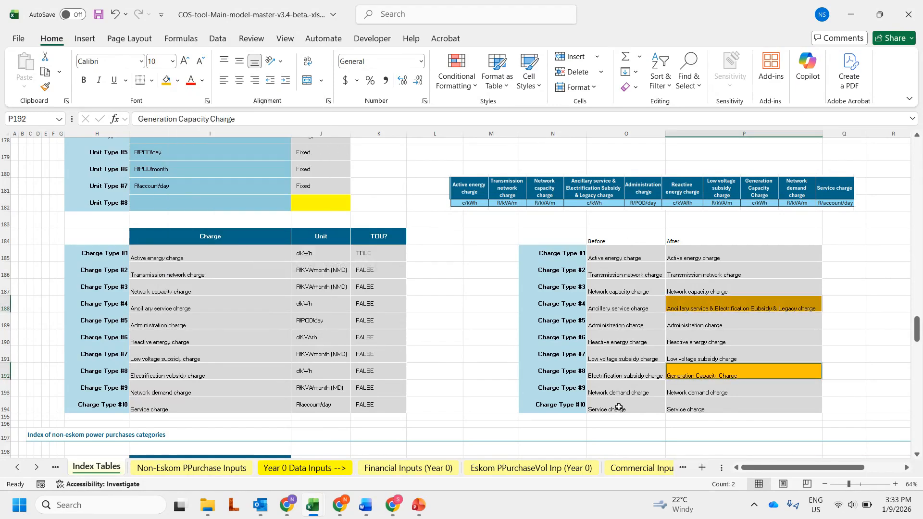
click(855, 324)
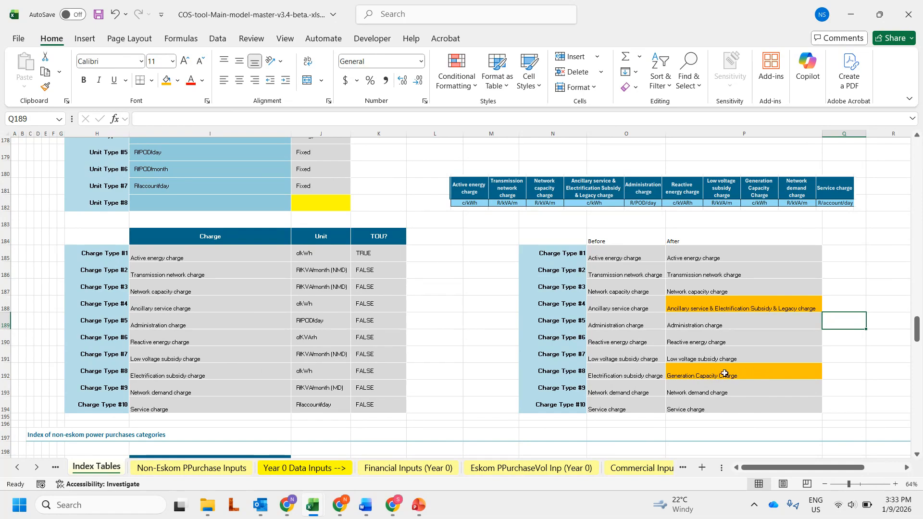
Copy "Ancillary service & Electrification Subsidy & Legacy charge" from the After list into Charge Type #4 of the Charge table as values only
click(718, 312)
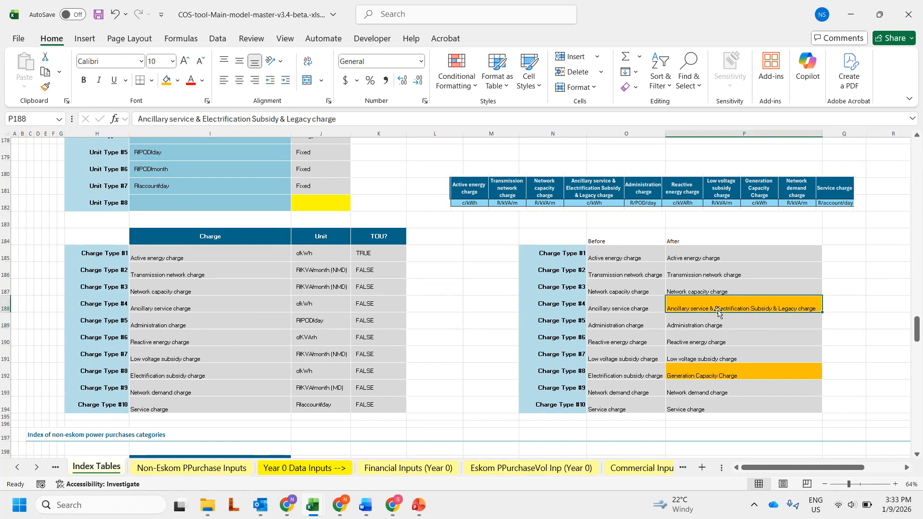
key(ctrl+c)
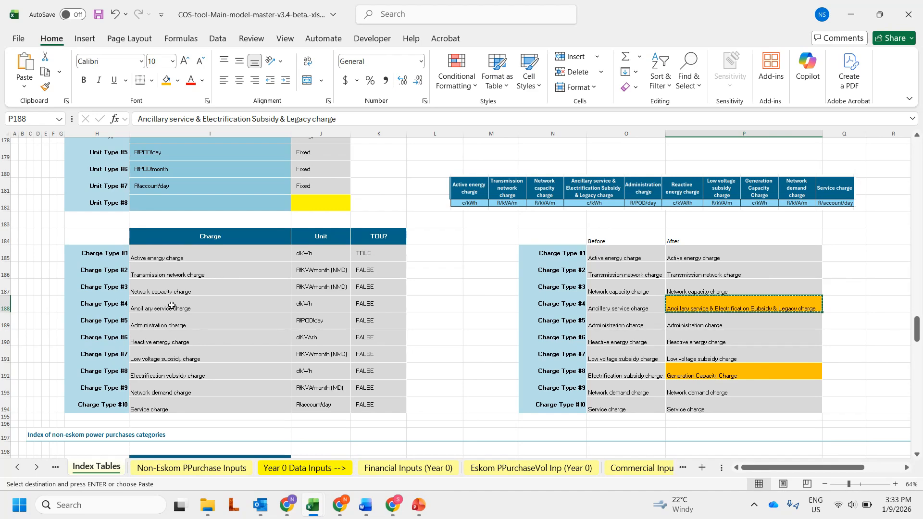
click(172, 307)
right_click(172, 306)
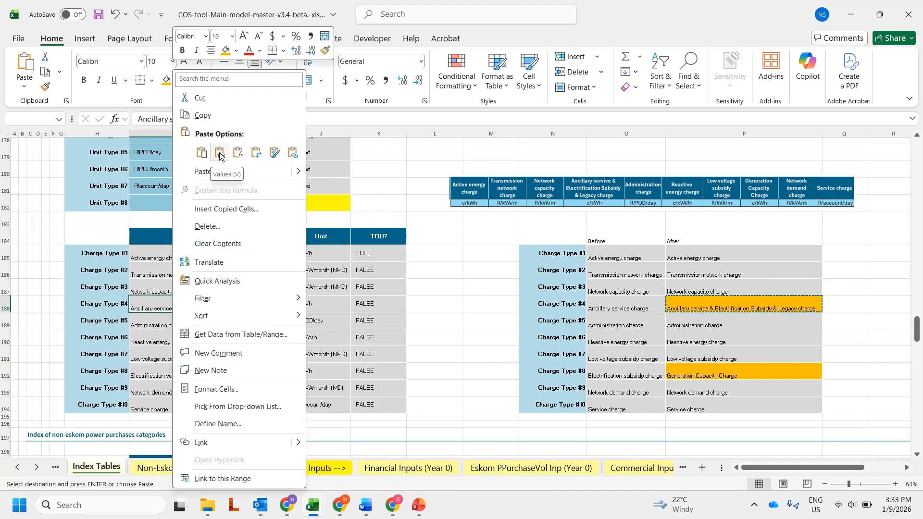
click(219, 154)
Copy "Generation Capacity Charge" from the After list into Charge Type #8 of the Charge table as values only
click(724, 379)
key(ctrl+c)
click(210, 374)
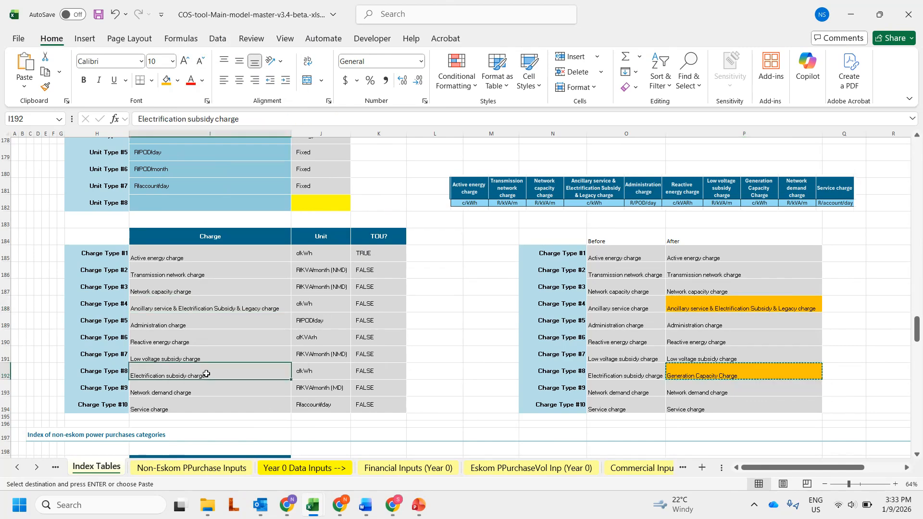
right_click(210, 374)
click(255, 152)
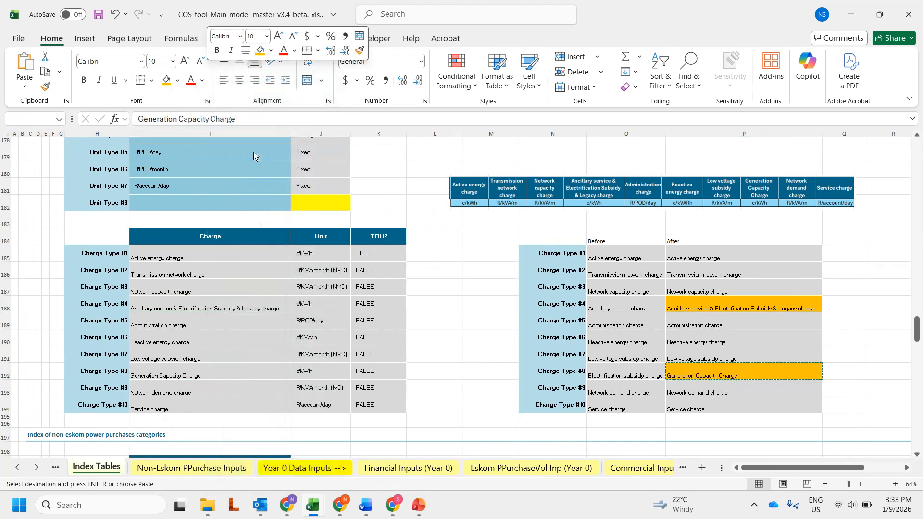
Go to the Eskom Tariff Inputs (Year 1) sheet and check the charge headers in N18 and R18
right_click(36, 467)
scroll(56, 423, down, 1)
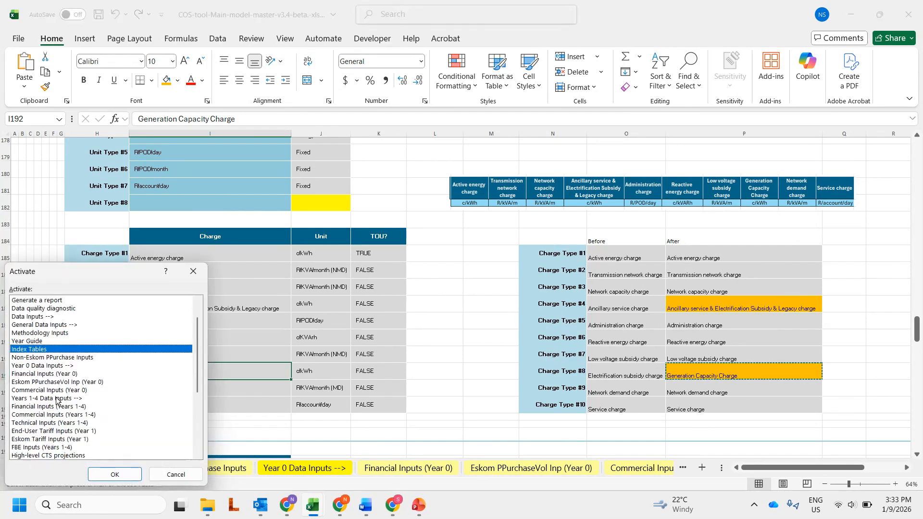
double_click(56, 439)
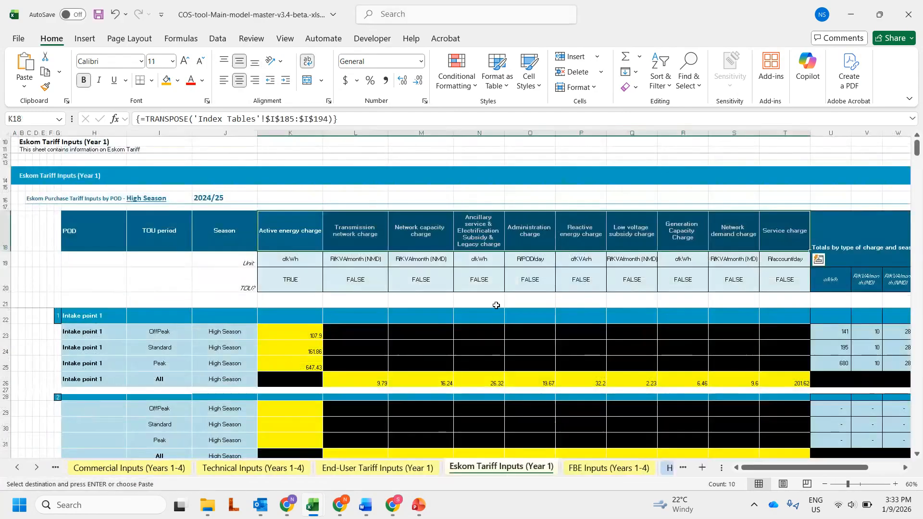
click(476, 233)
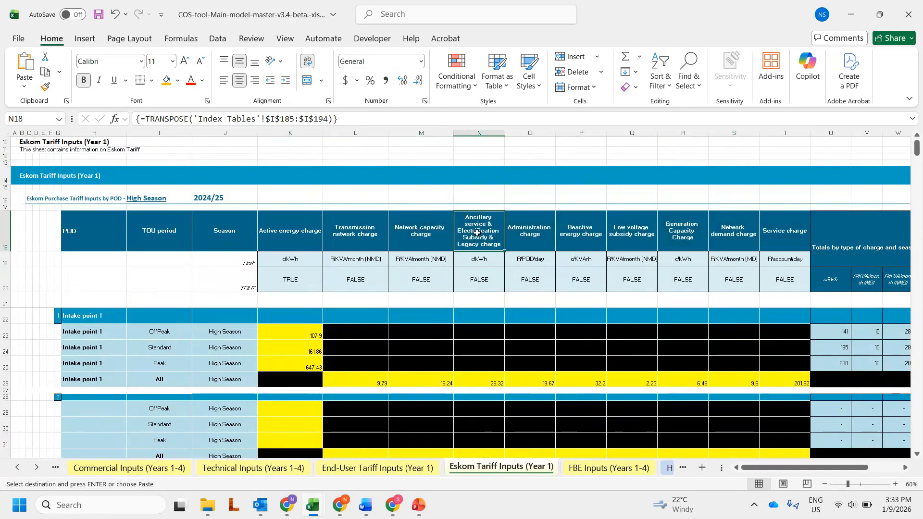
click(703, 237)
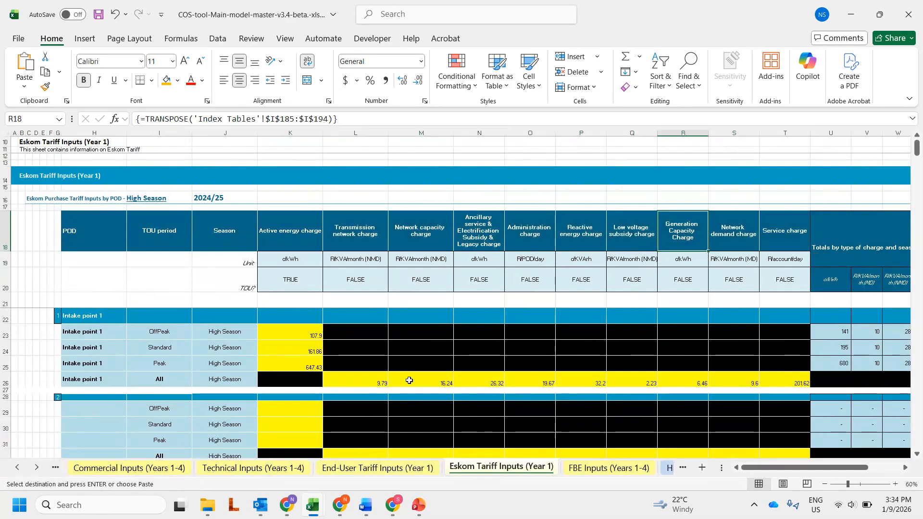
Switch to the Eskom MunicFlex 2025-2026 workbook and examine the legacy, generation capacity and other charges on the Municflex 25-26 sheet
mouse_move(317, 511)
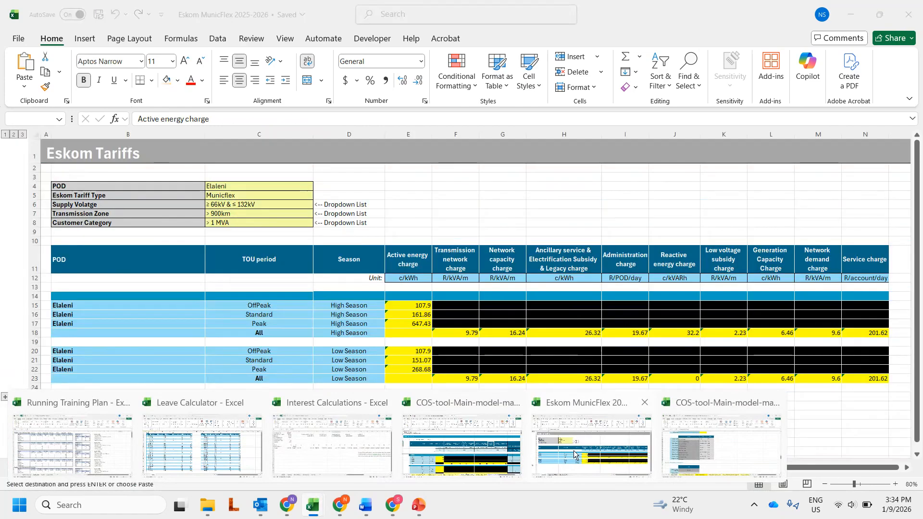
click(548, 436)
click(252, 470)
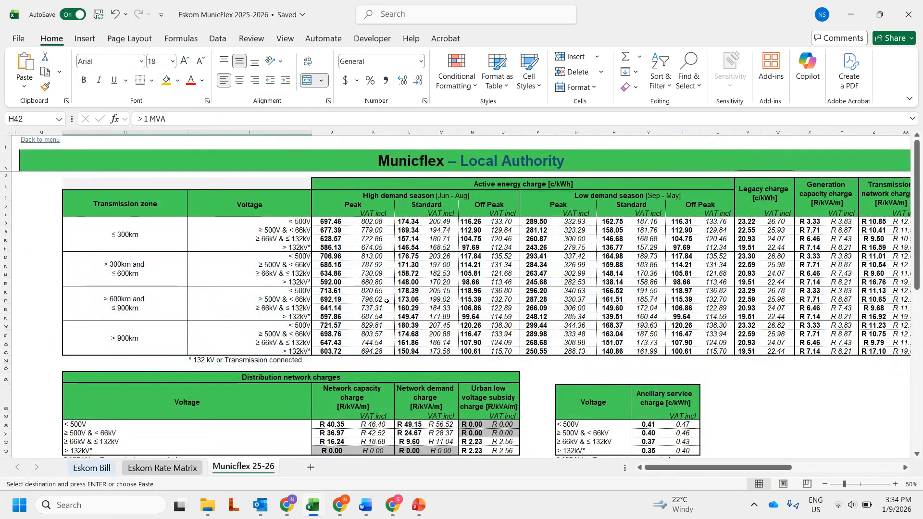
click(764, 192)
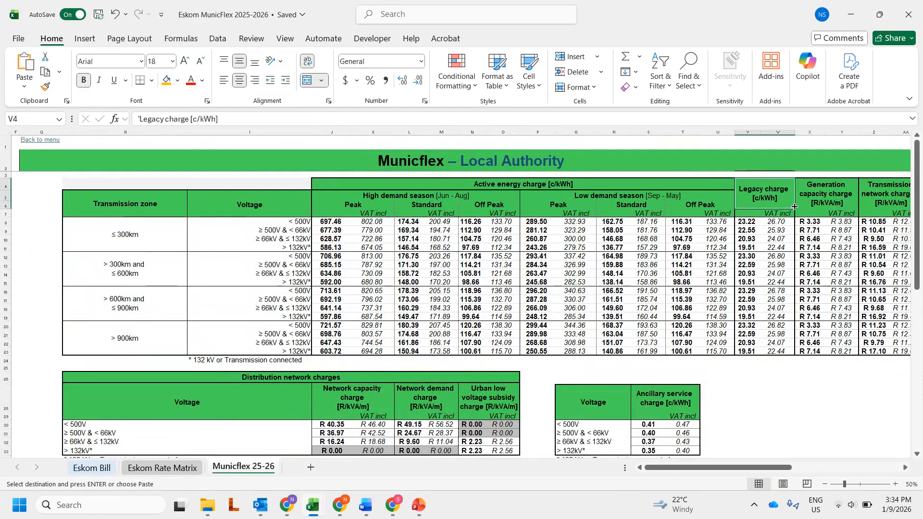
click(825, 194)
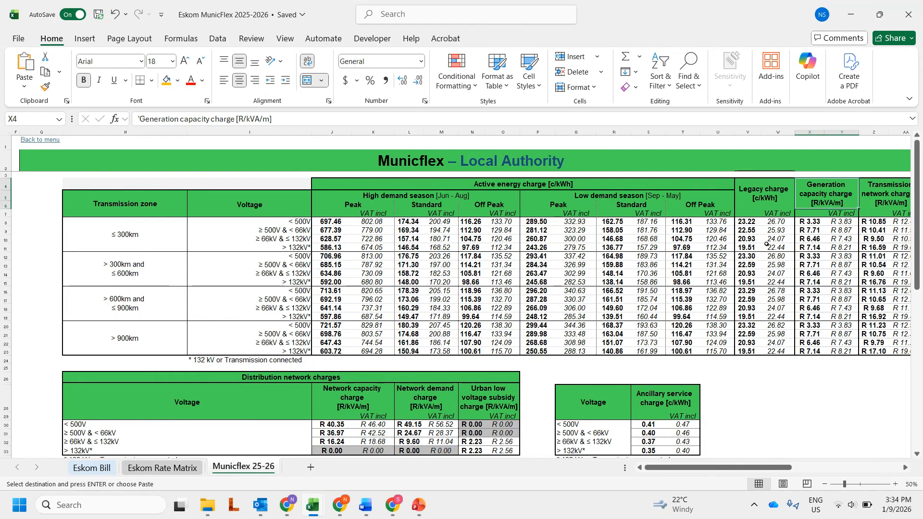
mouse_move(735, 467)
mouse_down()
mouse_move(755, 466)
mouse_move(732, 463)
mouse_up()
scroll(634, 302, down, 3)
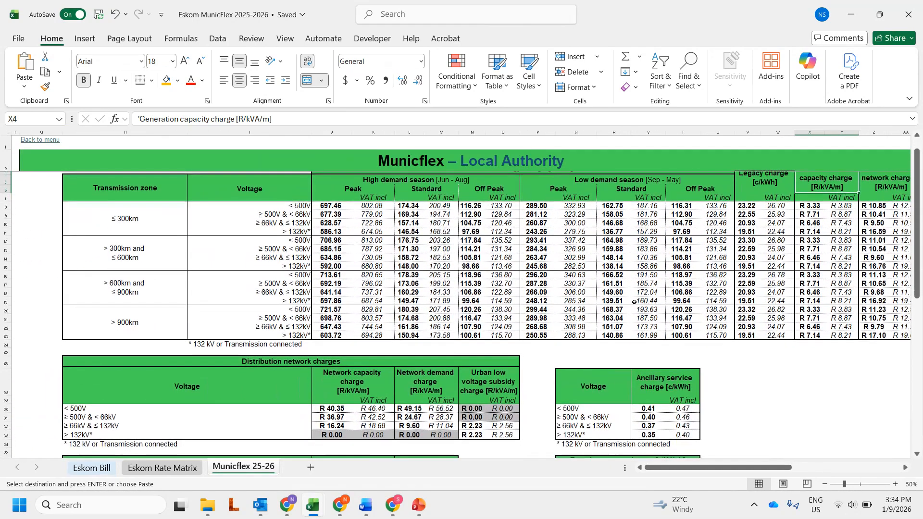
scroll(634, 303, down, 4)
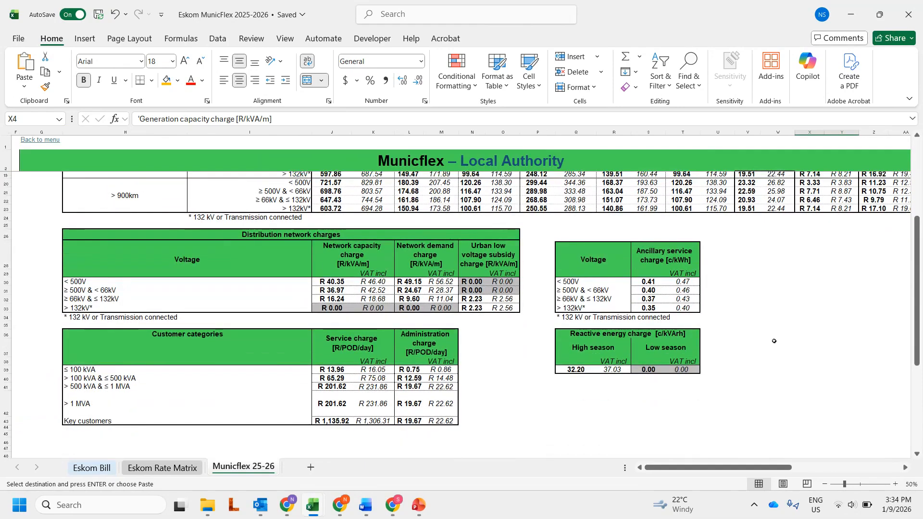
scroll(774, 341, up, 7)
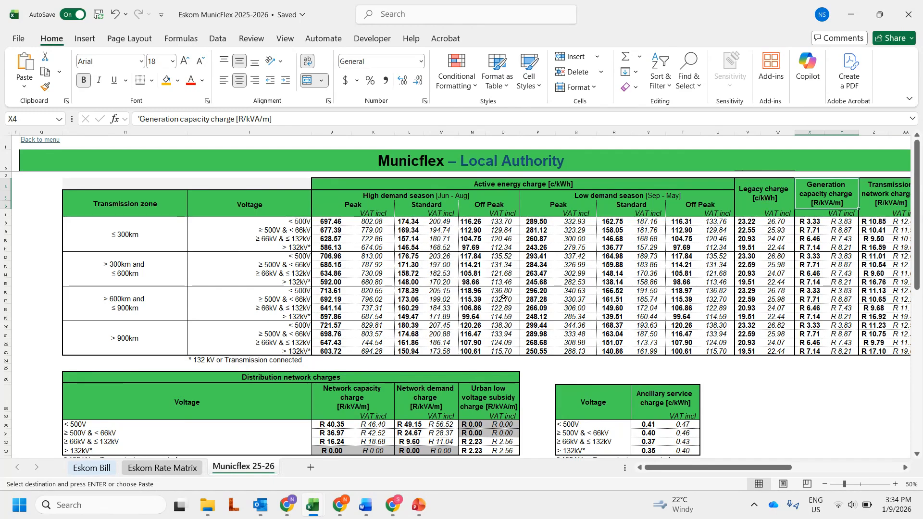
Show the Eskom Bill sheet, then return to the COS-tool workbook and highlight the charge headers K18:T18 and the rows K19:T20
click(91, 468)
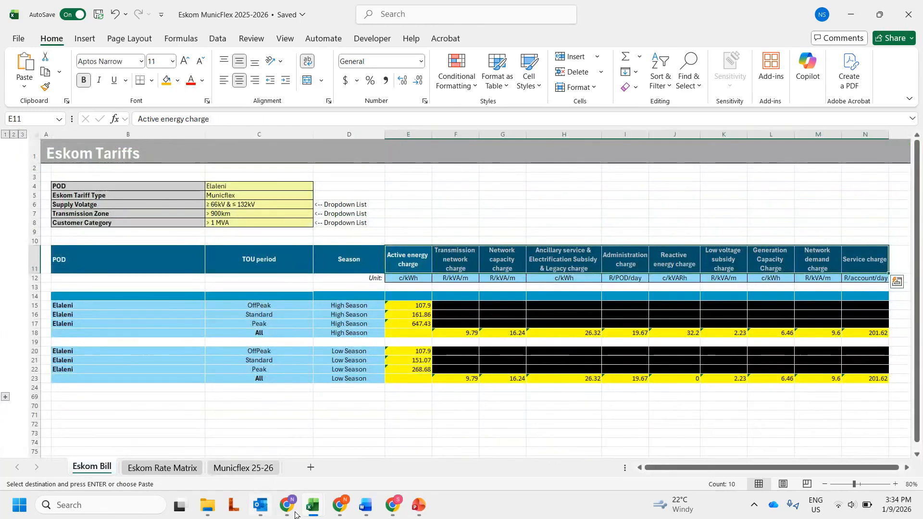
mouse_move(311, 512)
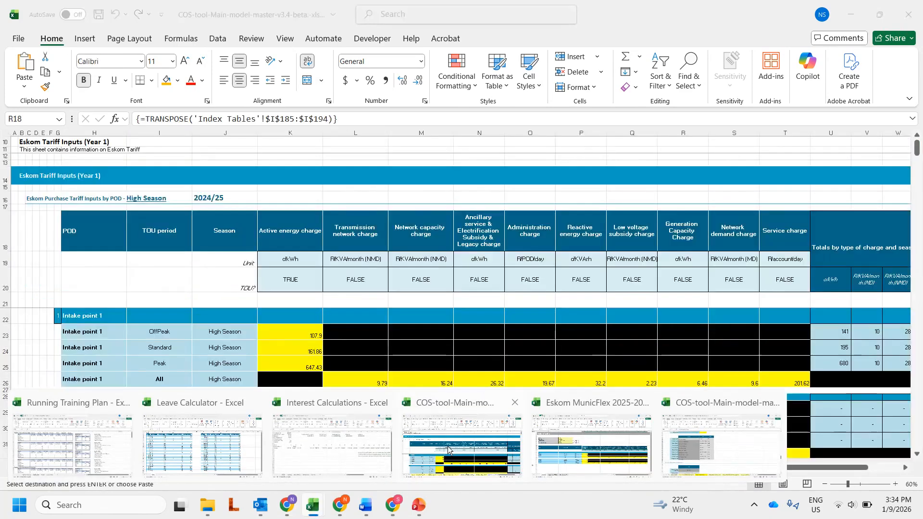
click(431, 424)
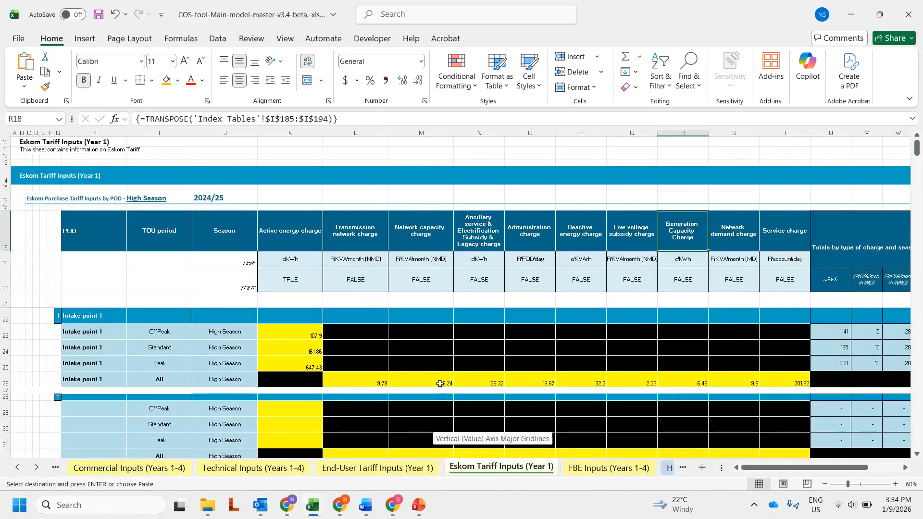
drag(302, 227, 779, 249)
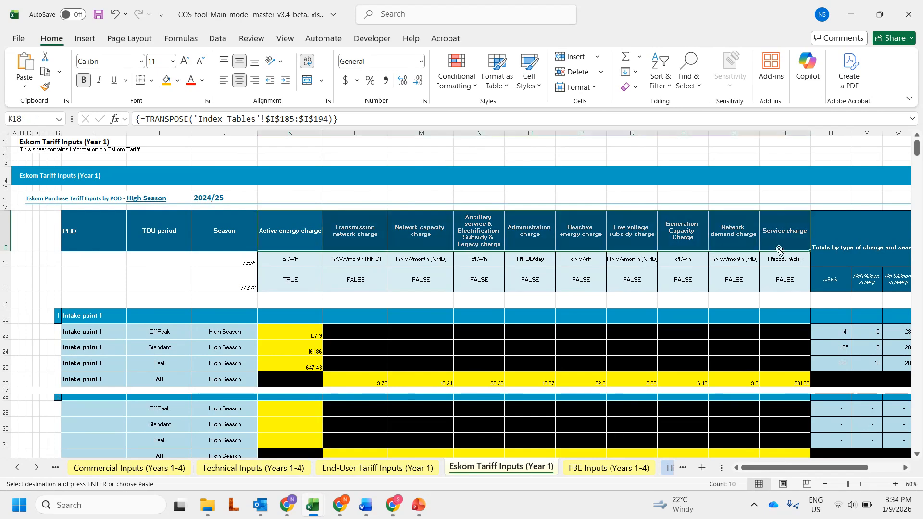
drag(309, 267, 783, 281)
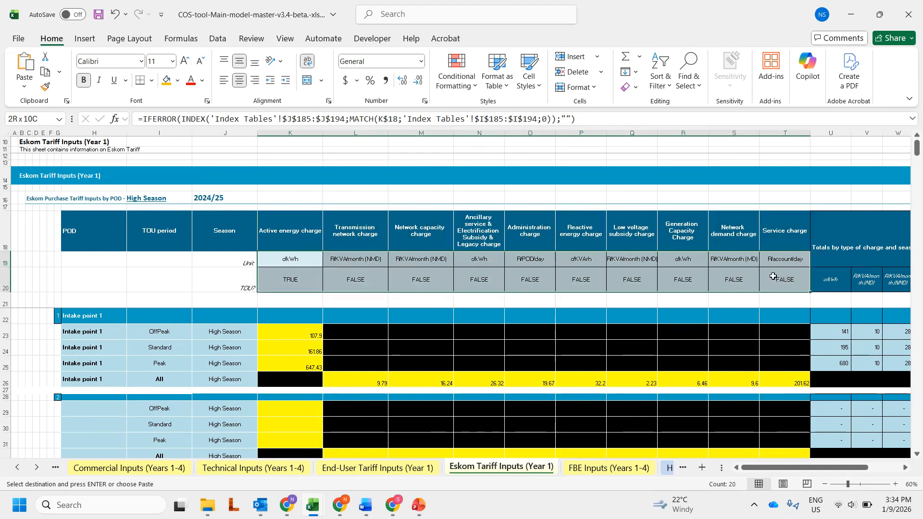
Examine the TOU? row label in J20 and highlight the non-time-of-use charge headers L18:T18
click(163, 288)
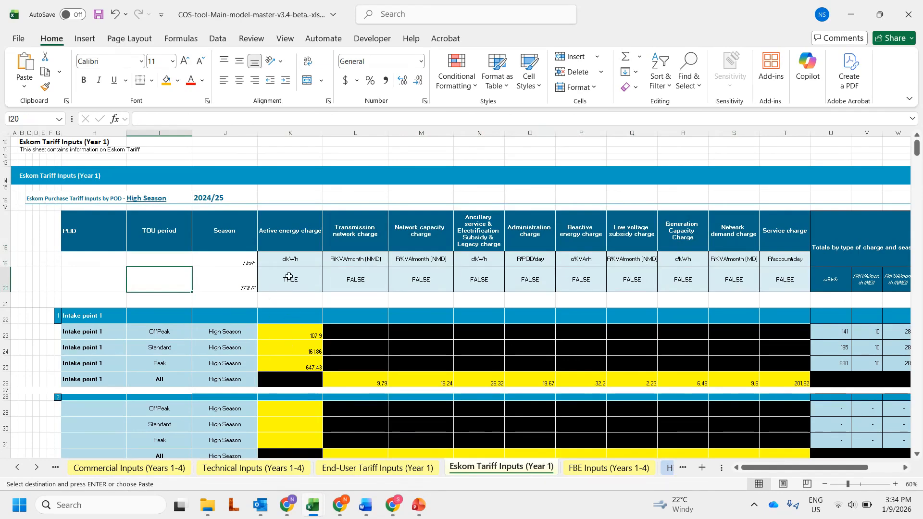
click(243, 285)
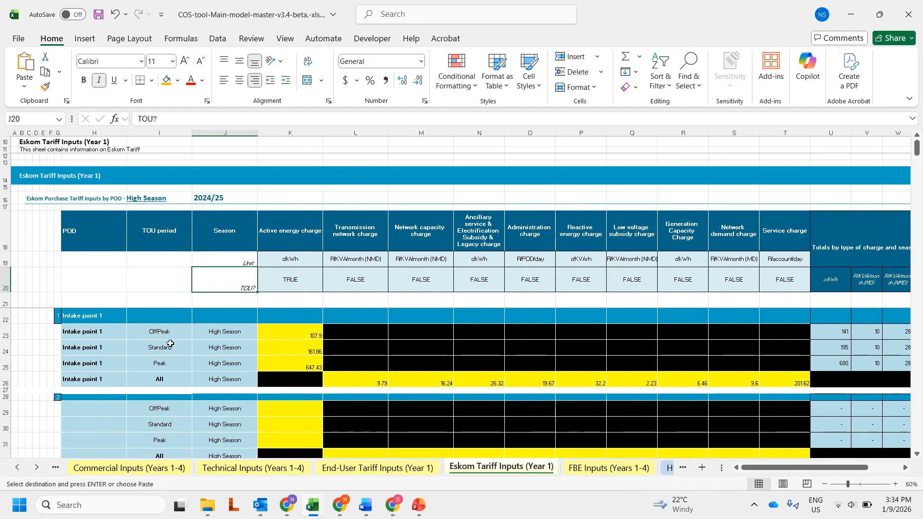
drag(352, 240, 775, 249)
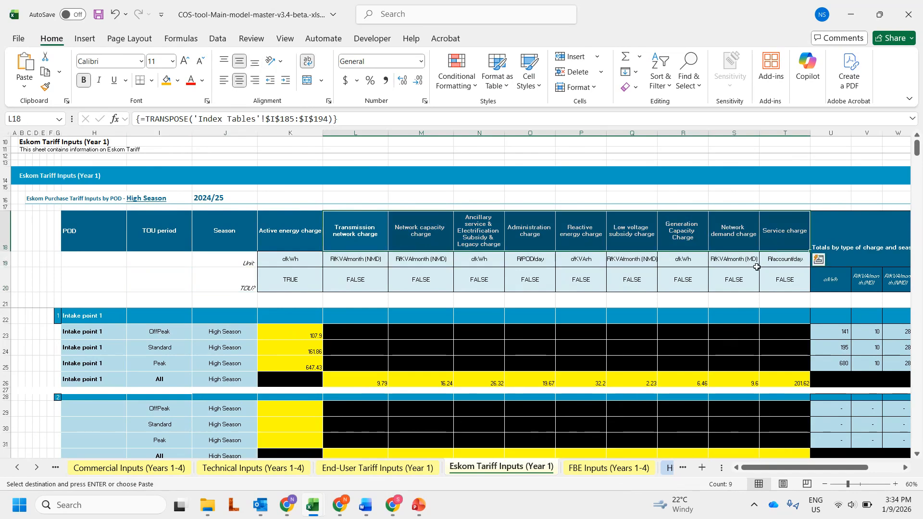
On the Index Tables sheet, set the TOU? option of the Active energy charge to FALSE
right_click(33, 469)
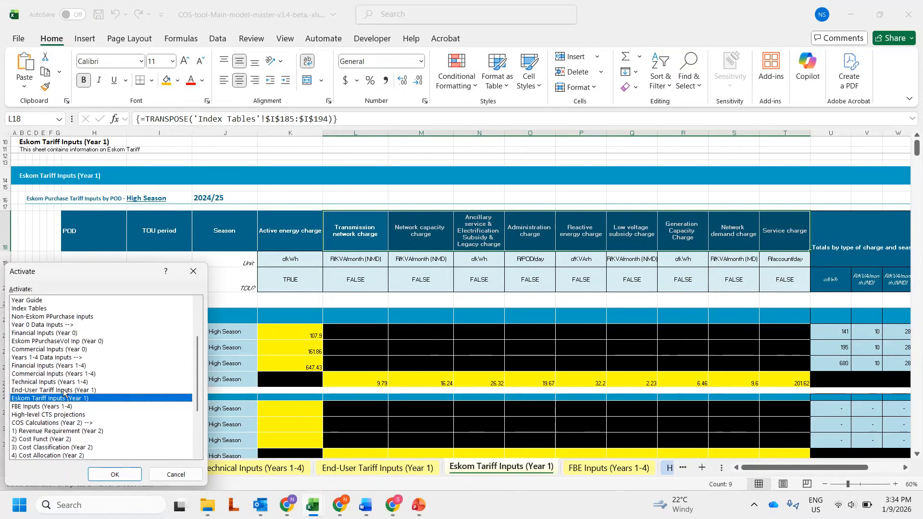
double_click(30, 309)
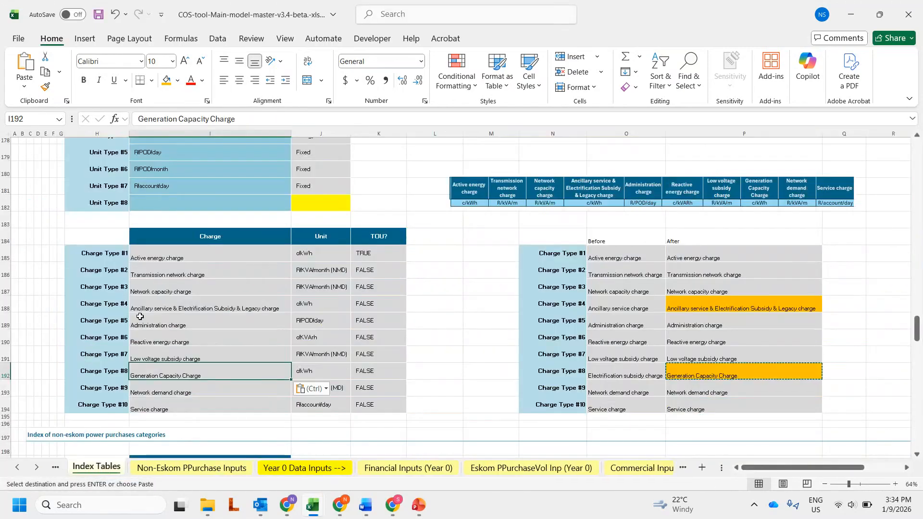
click(392, 254)
click(413, 259)
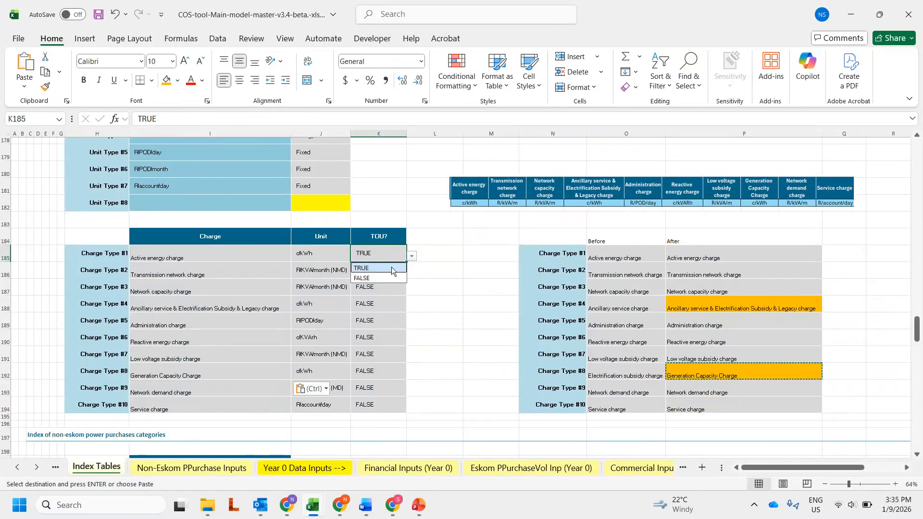
click(390, 280)
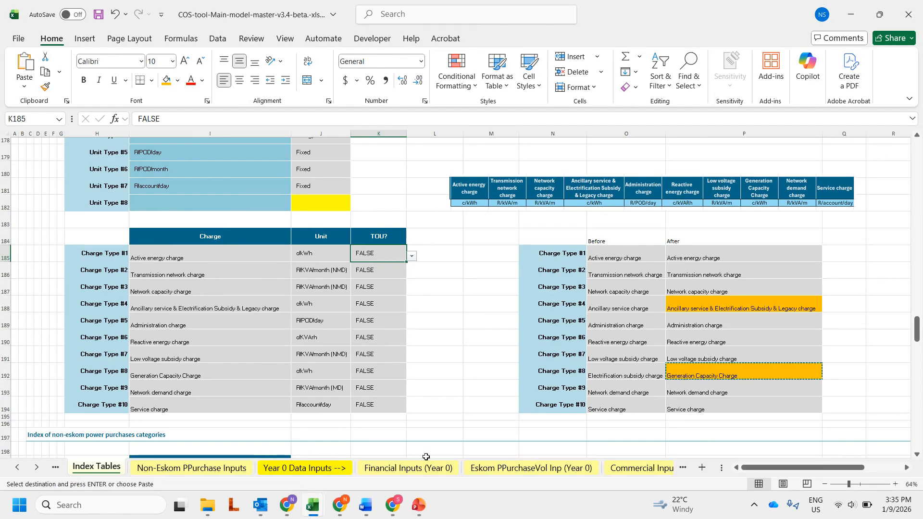
Go to the Eskom Tariff Inputs (Year 1) sheet and check how the changed TOU? setting affects the Active energy charge cells
right_click(37, 467)
scroll(54, 401, down, 1)
double_click(45, 440)
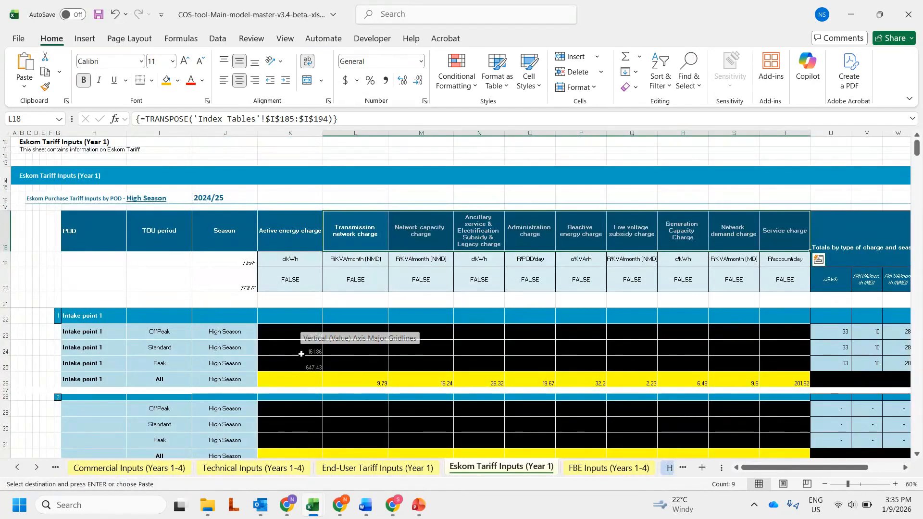
Undo the TOU? change of the Active energy charge and return to the Eskom Tariff Inputs (Year 1) sheet
click(114, 17)
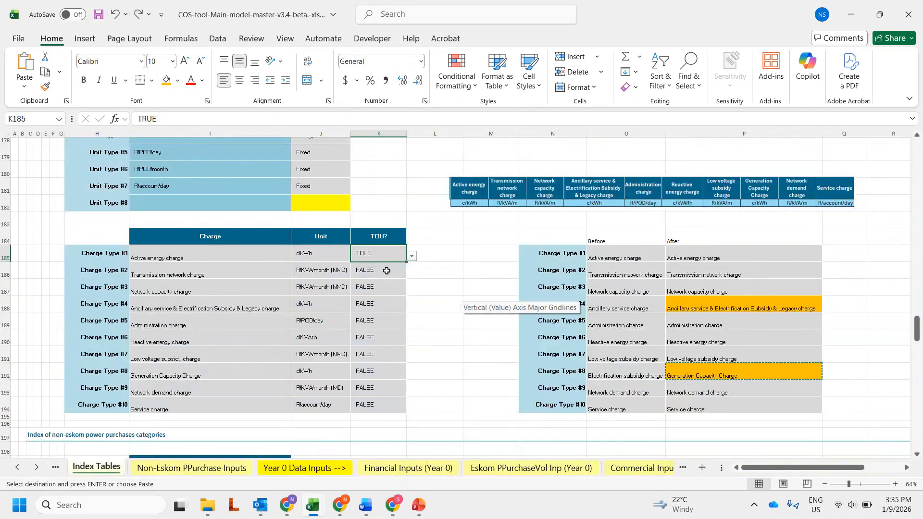
right_click(42, 468)
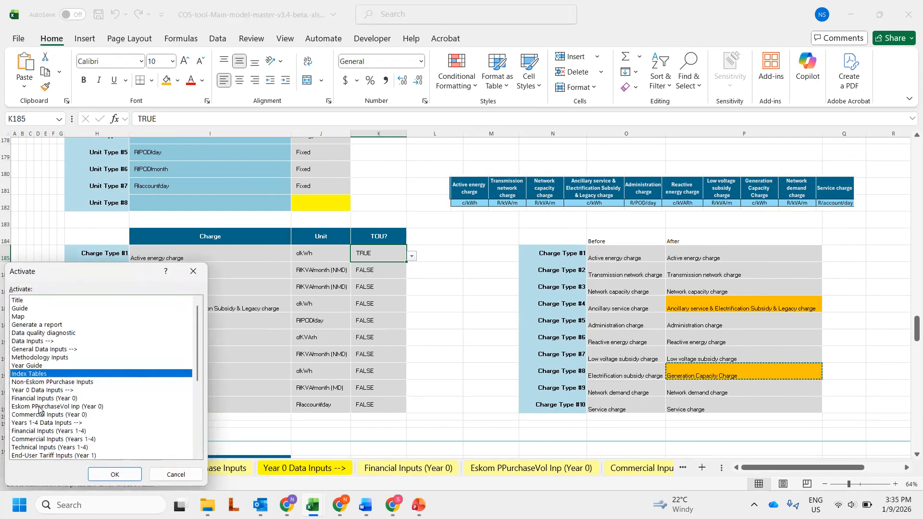
scroll(41, 450, down, 1)
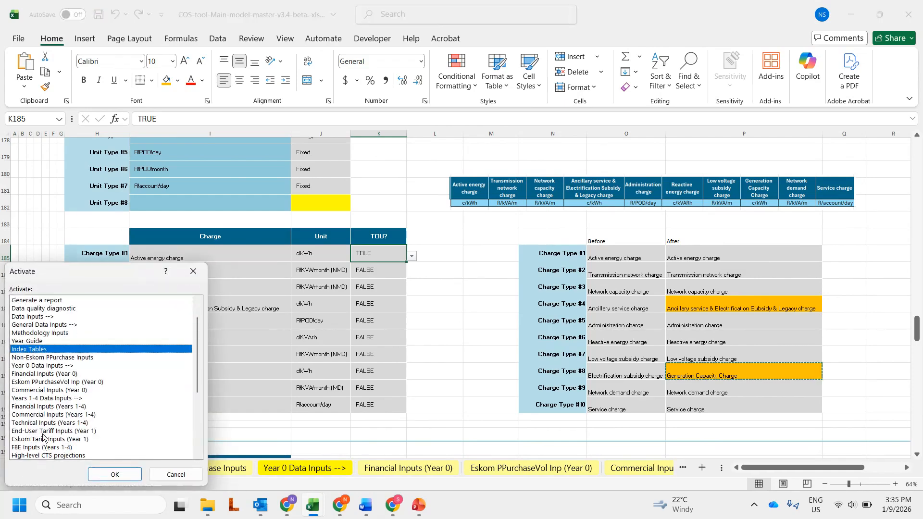
double_click(49, 434)
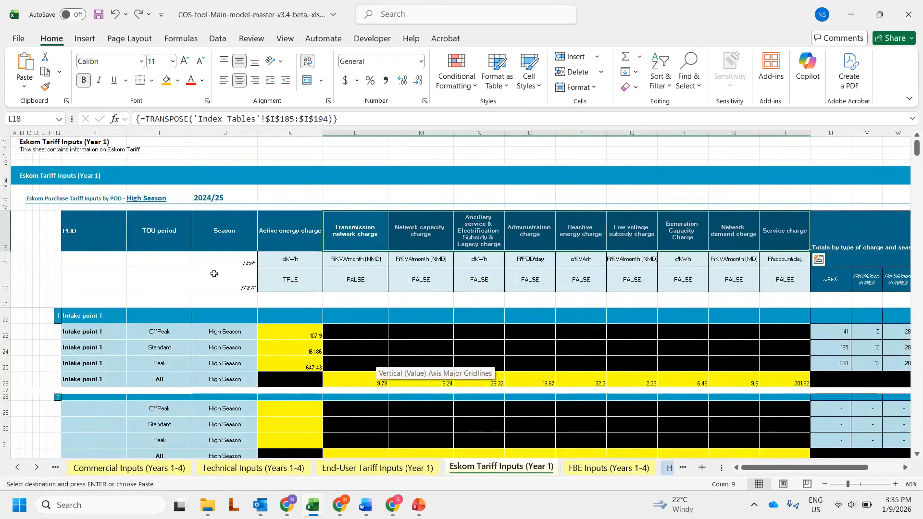
click(171, 291)
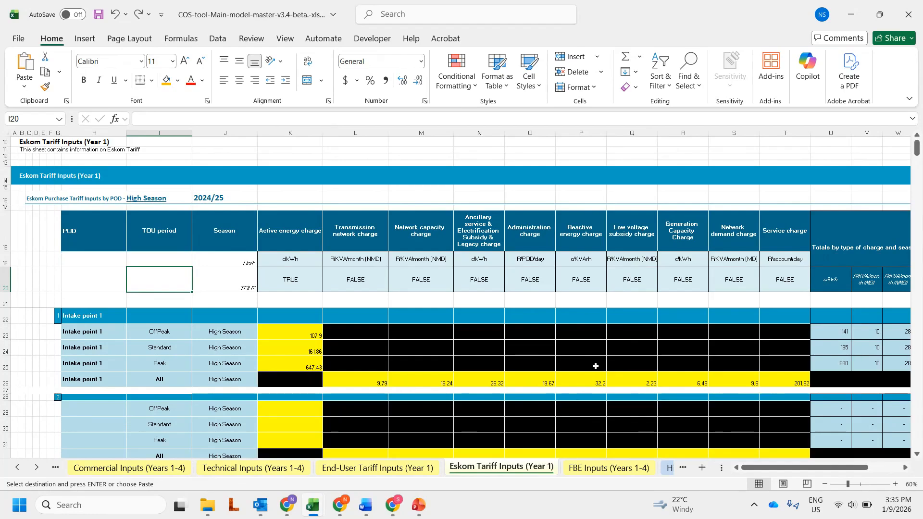
Examine Intake point 1's high-season inputs in the Active energy charge cells K23:K25 and the non-time-of-use cells L26:N26
click(294, 336)
click(294, 350)
click(295, 366)
click(340, 380)
click(419, 381)
click(496, 383)
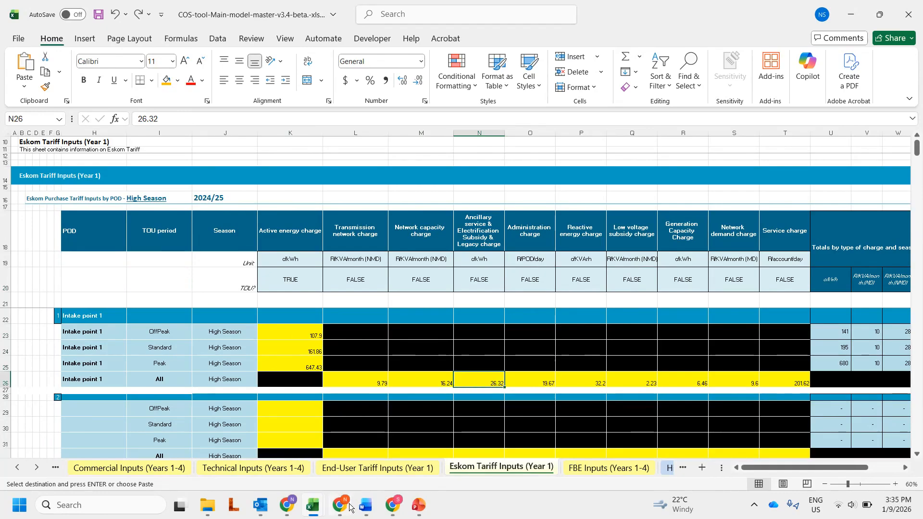
Switch to the Eskom MunicFlex 2025-2026 workbook and highlight the Transmission zone and Voltage columns on the Municflex 25-26 sheet
mouse_move(321, 511)
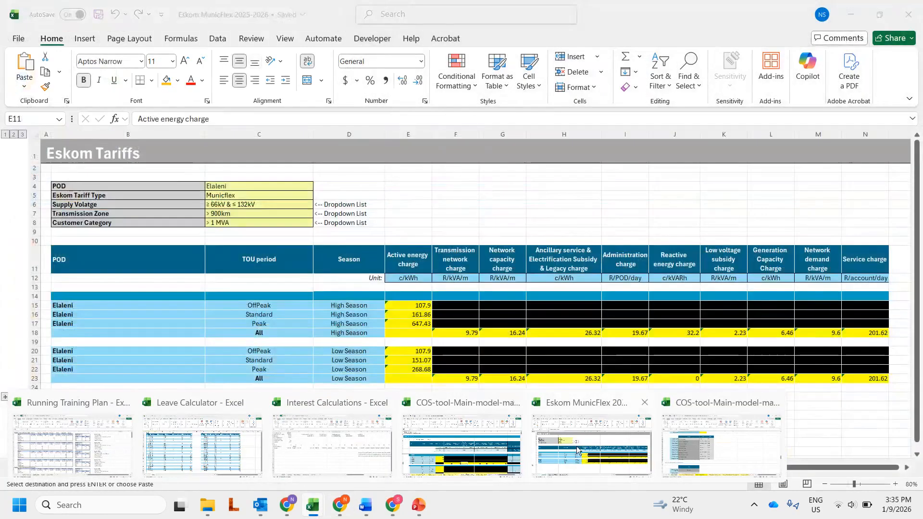
click(576, 442)
click(274, 468)
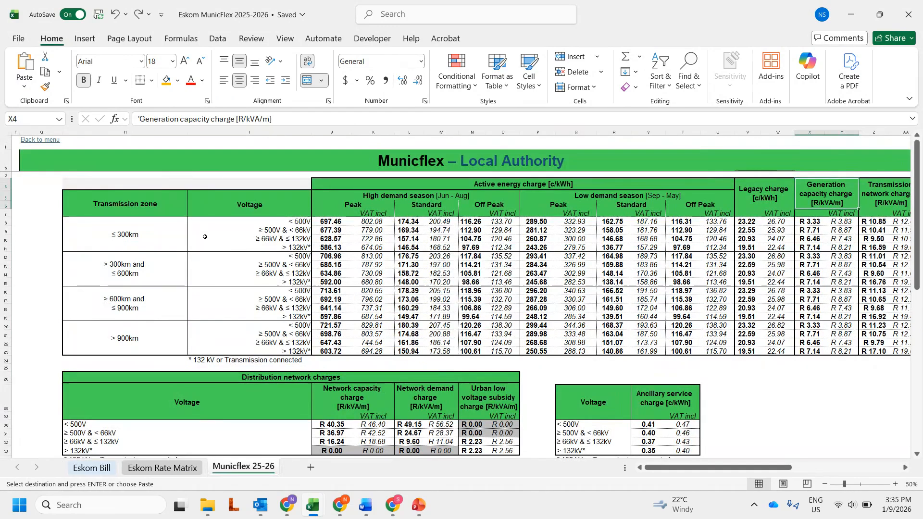
click(129, 131)
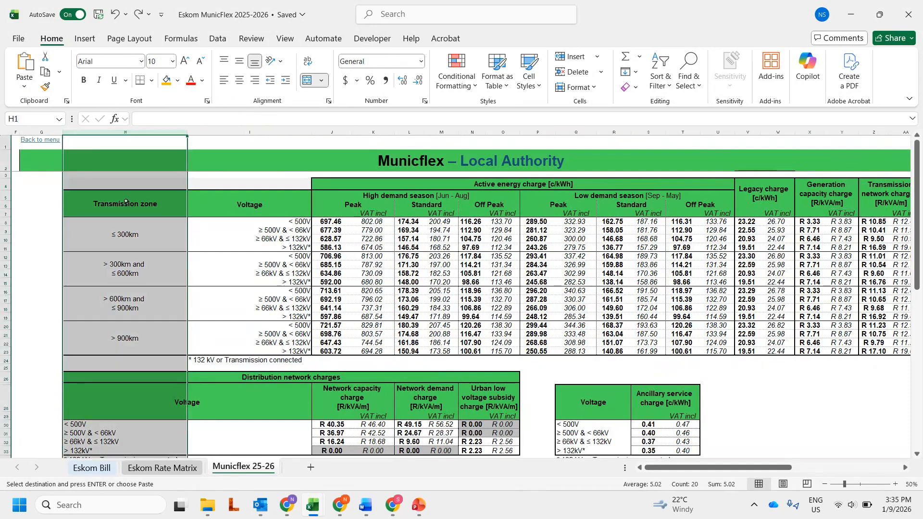
click(255, 132)
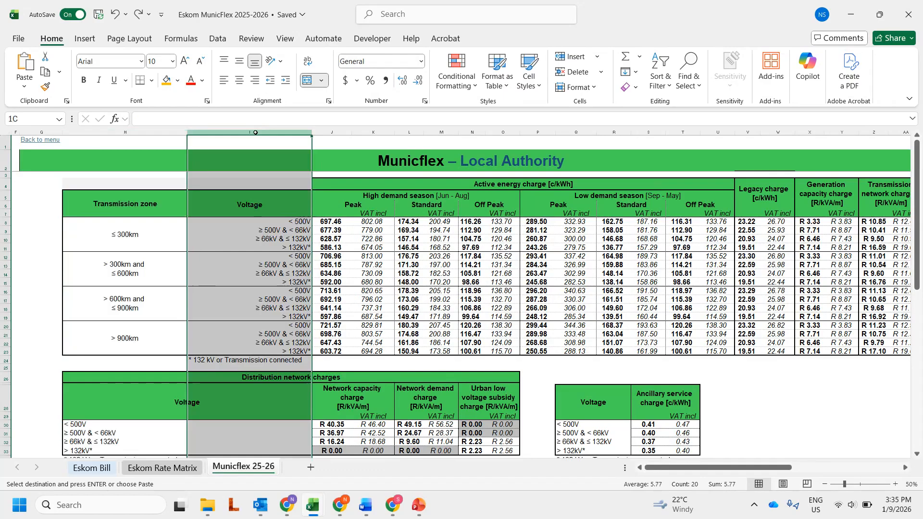
Examine the transmission zone categories and the voltage levels of the ≤ 300km zone in the Municflex table
click(131, 268)
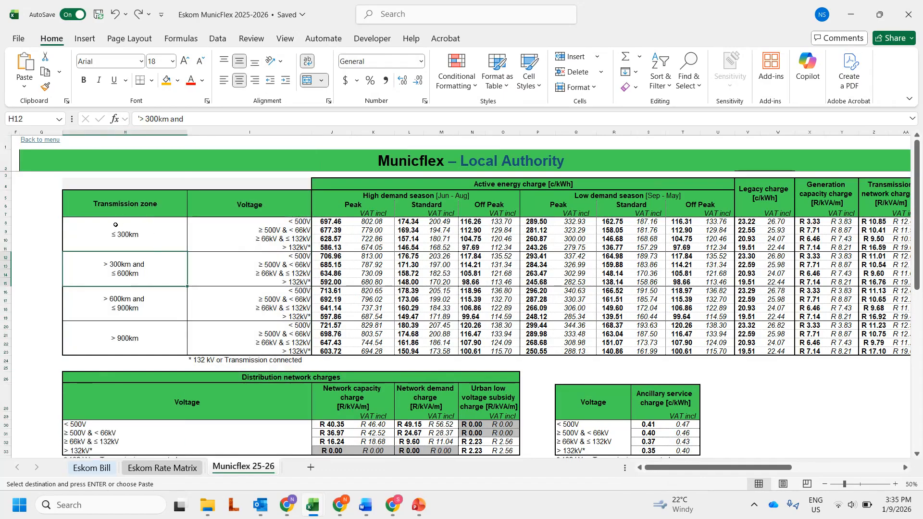
click(154, 235)
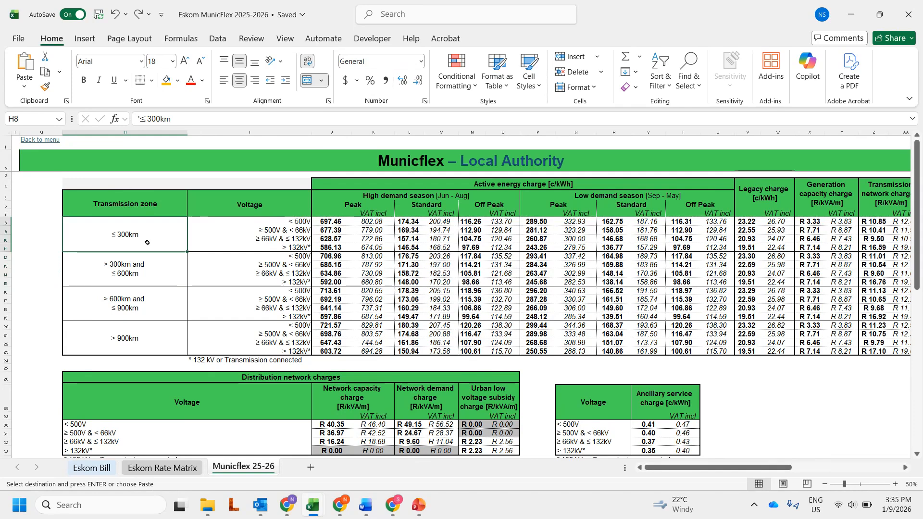
click(139, 330)
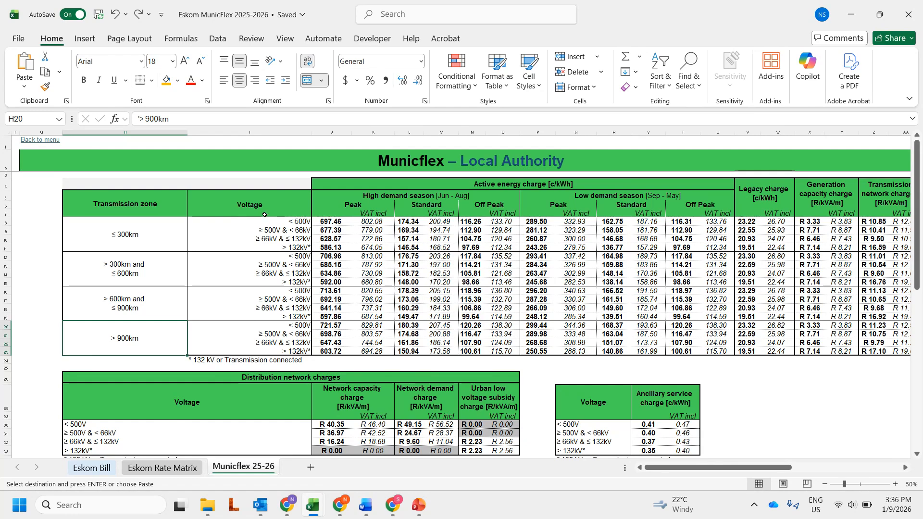
click(264, 247)
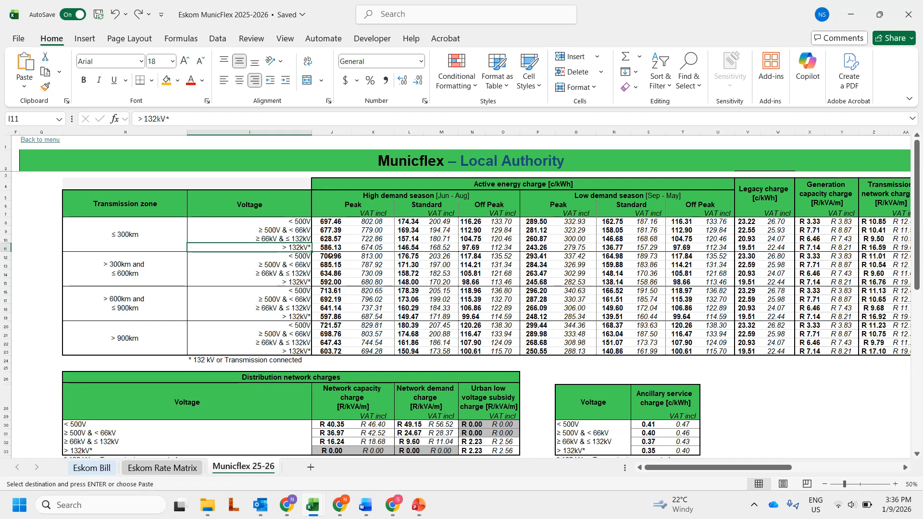
drag(147, 236, 259, 240)
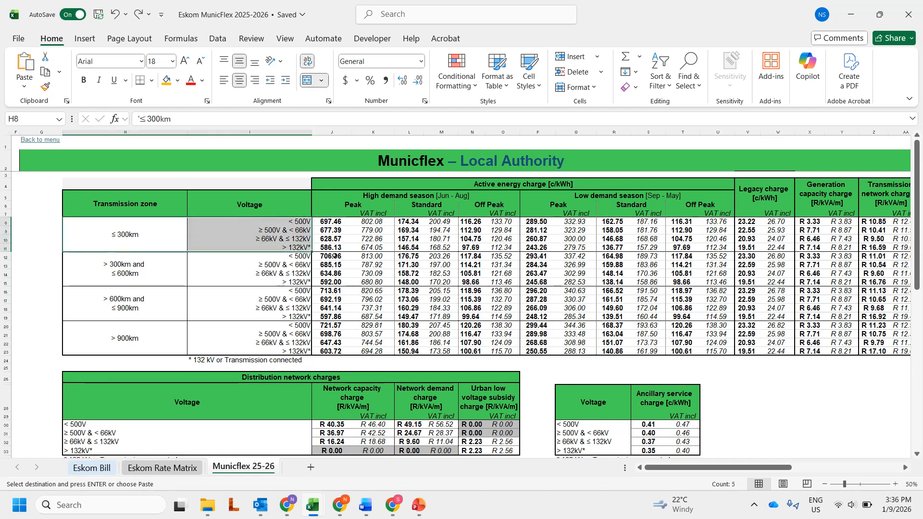
Examine the peak active energy rates for the ≤ 300km zone and the High and Low demand season headings
click(337, 247)
key(Up)
key(Up)
key(Up)
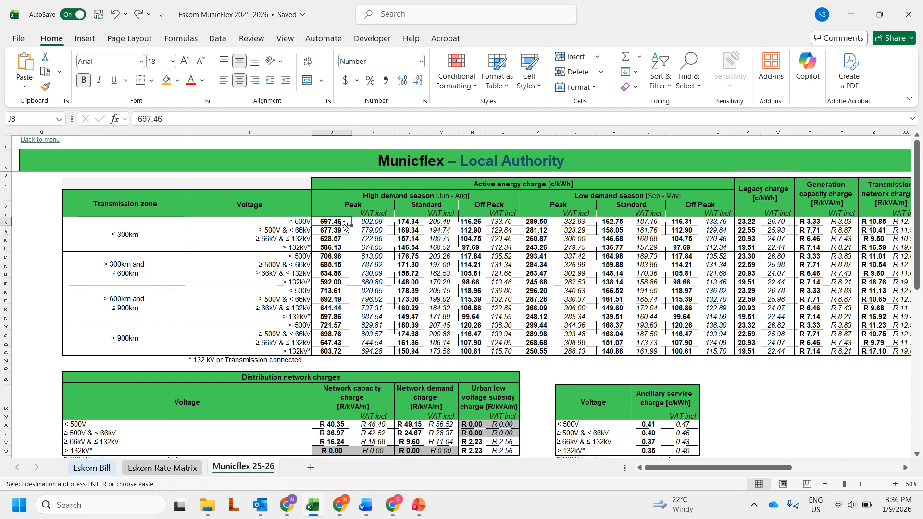
click(344, 197)
click(604, 199)
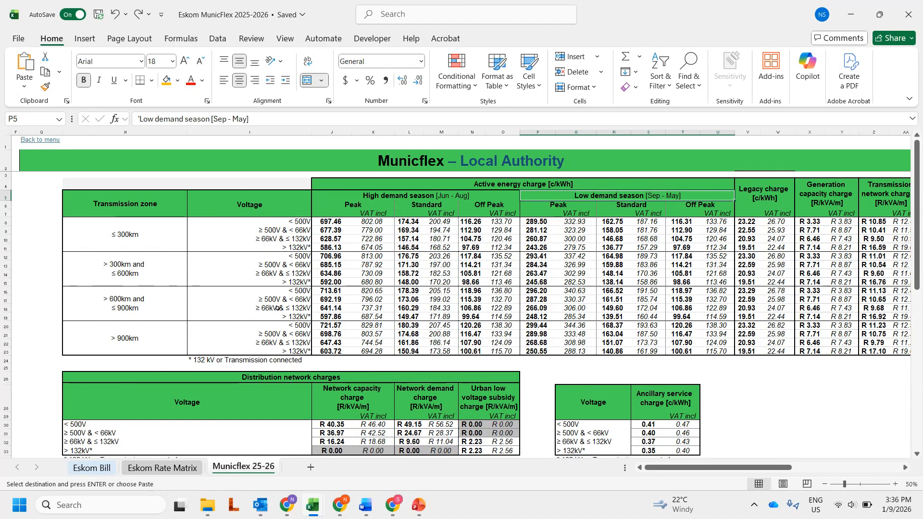
On the Eskom Bill sheet, set the supply voltage to > 132kV*
mouse_move(315, 510)
click(101, 469)
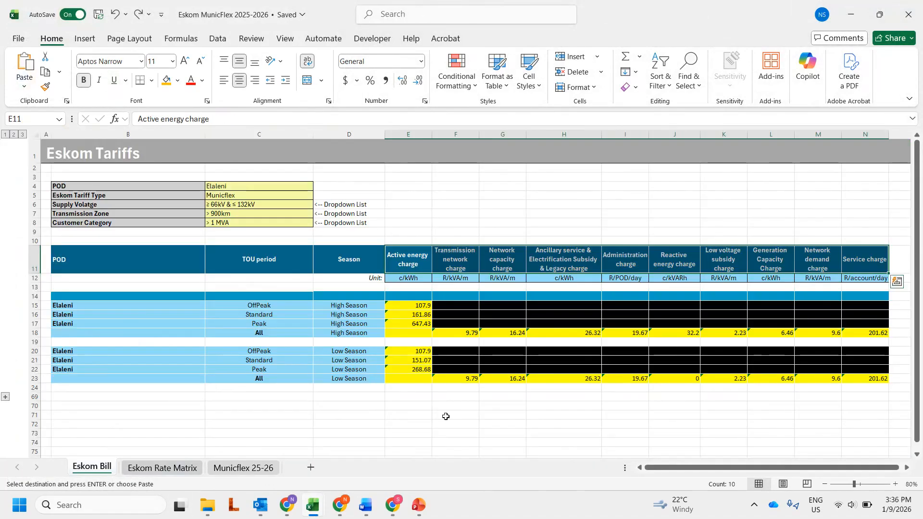
click(261, 205)
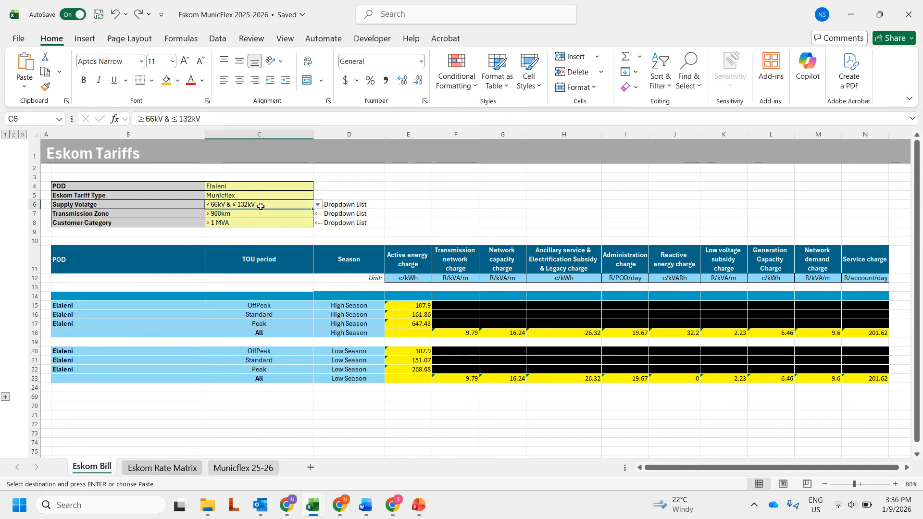
click(318, 206)
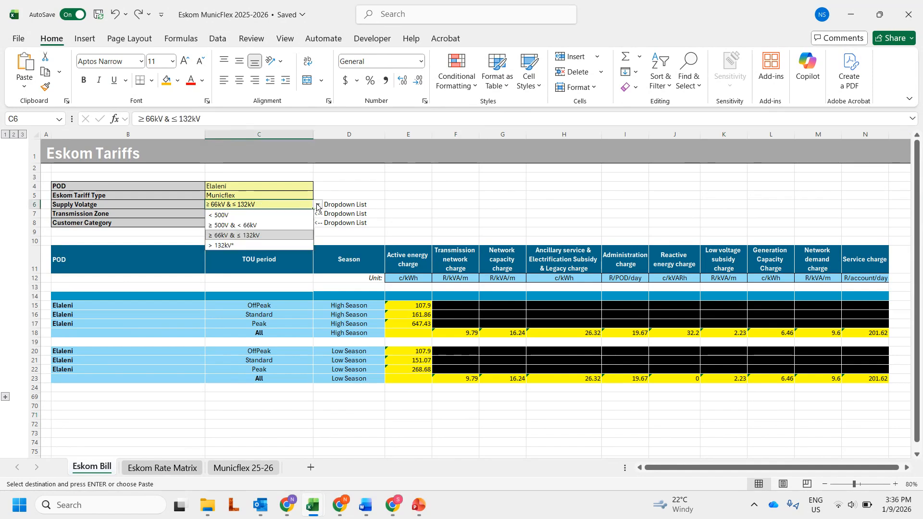
click(252, 245)
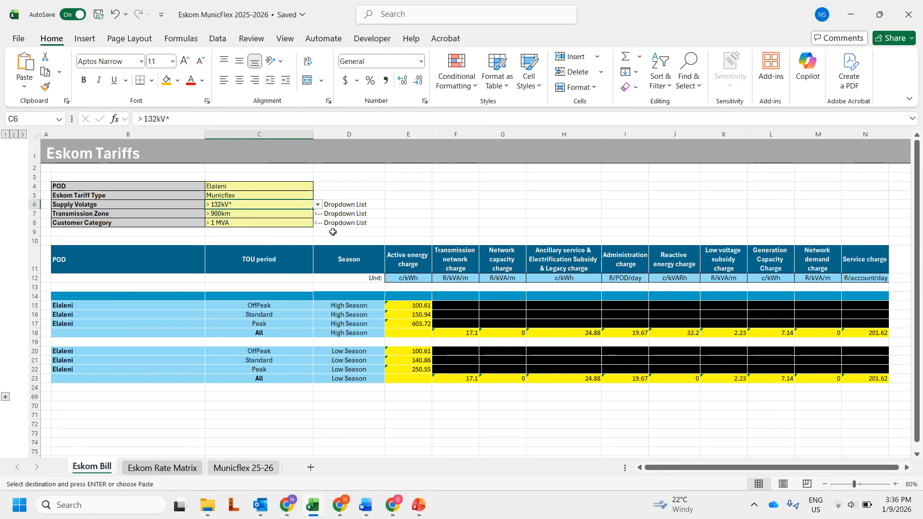
Set the transmission zone to > 600km and ≤ 900km, and view the Customer Category options without changing the selection
click(301, 214)
click(318, 213)
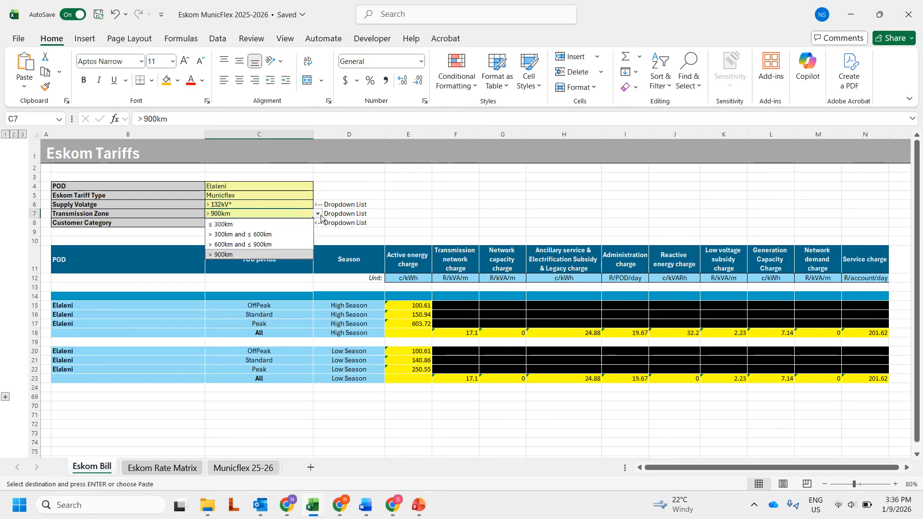
click(258, 245)
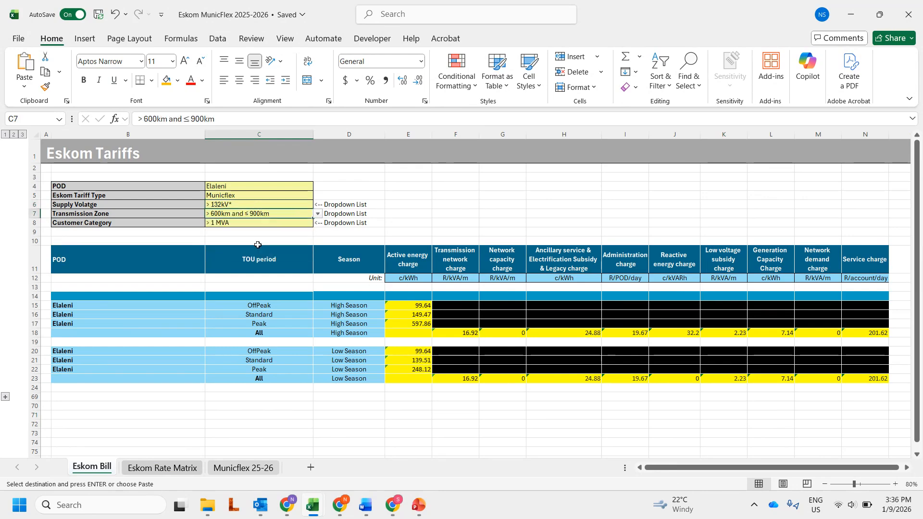
click(268, 223)
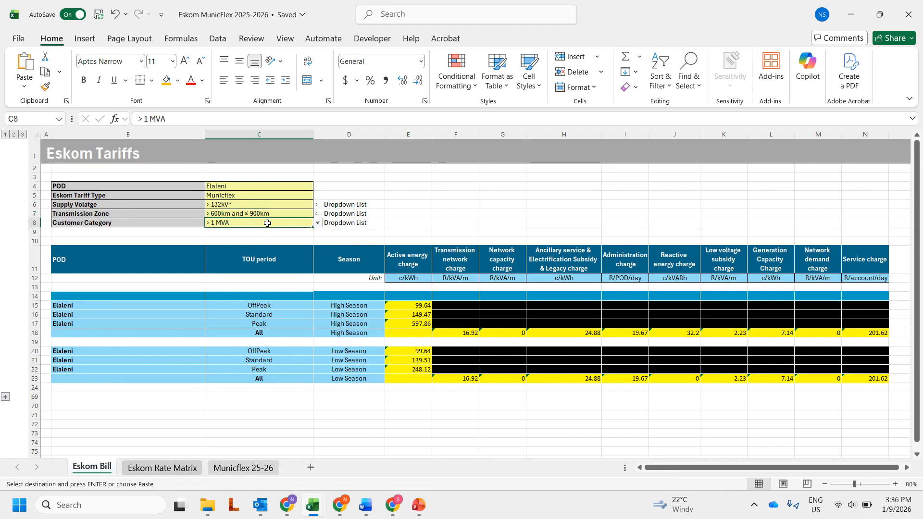
click(318, 223)
click(453, 207)
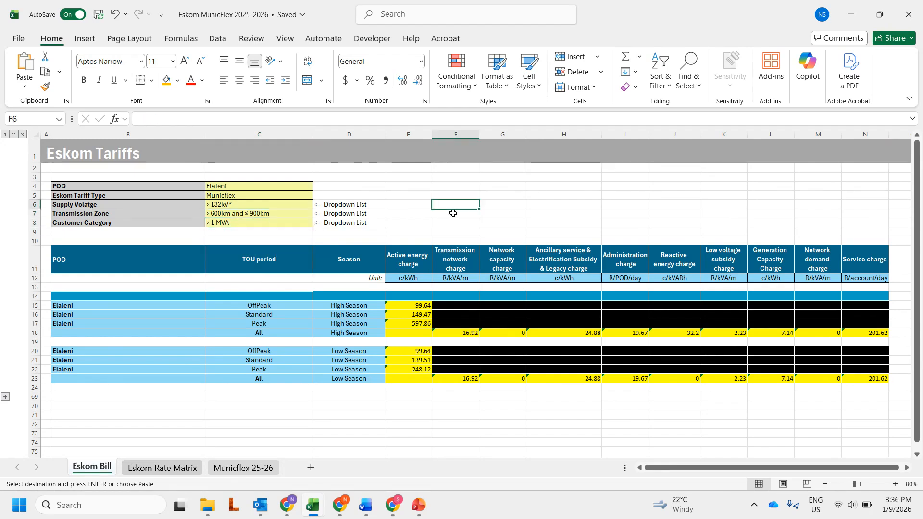
Compare the charge headers E11:N11 on Eskom Bill with headers K18:T18 in the COS-tool workbook, then return to Eskom Bill
drag(406, 262, 865, 262)
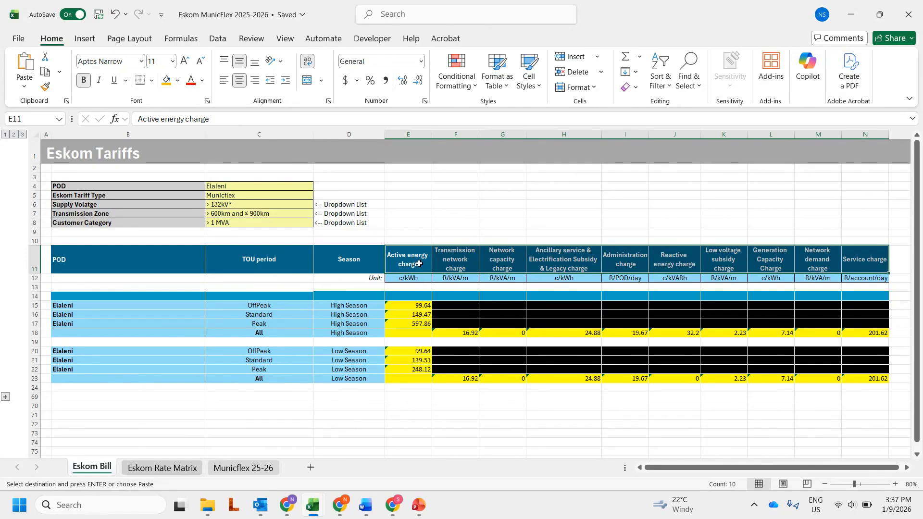
mouse_move(312, 505)
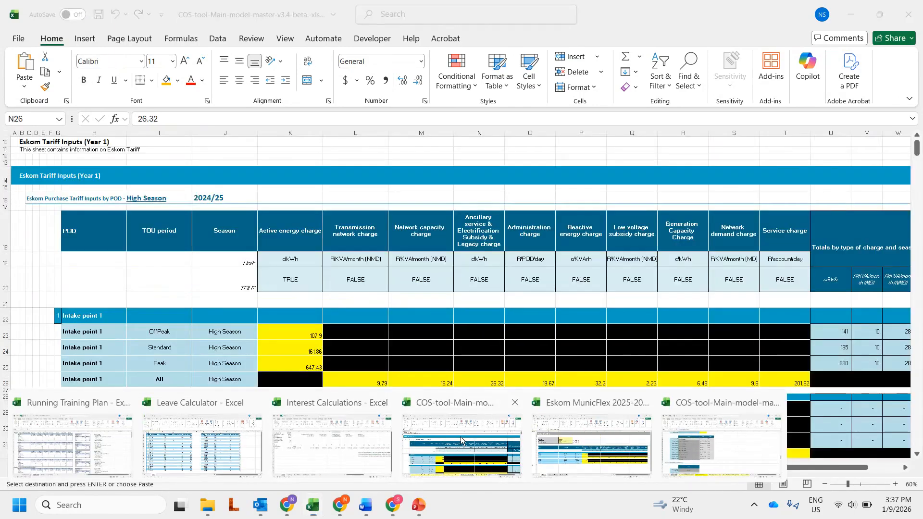
click(461, 440)
drag(303, 224, 766, 230)
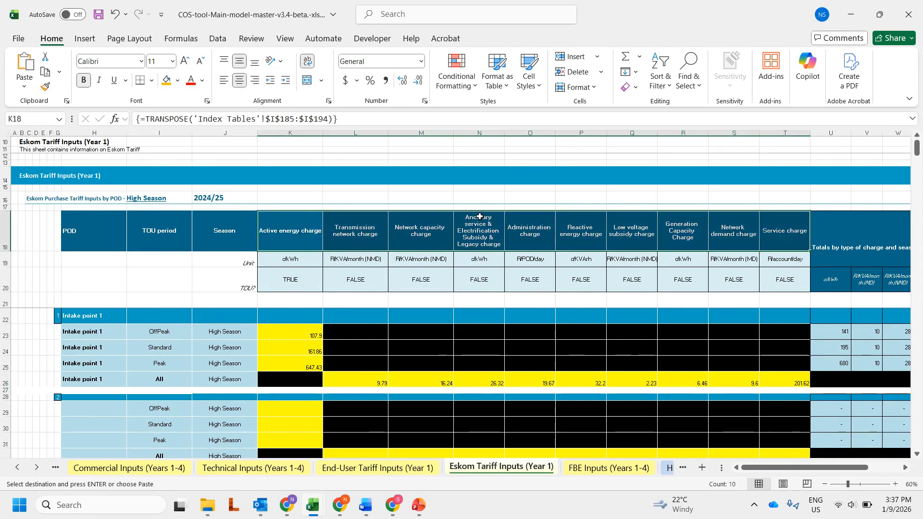
click(850, 14)
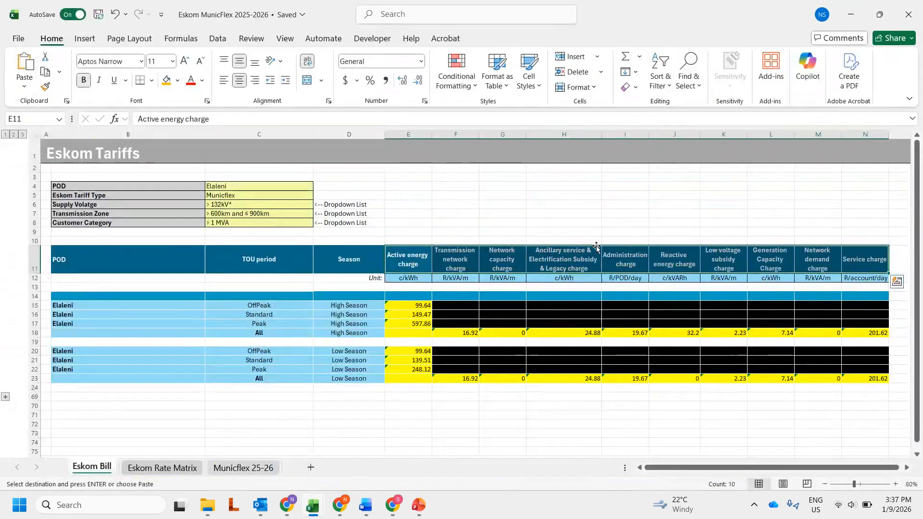
click(624, 214)
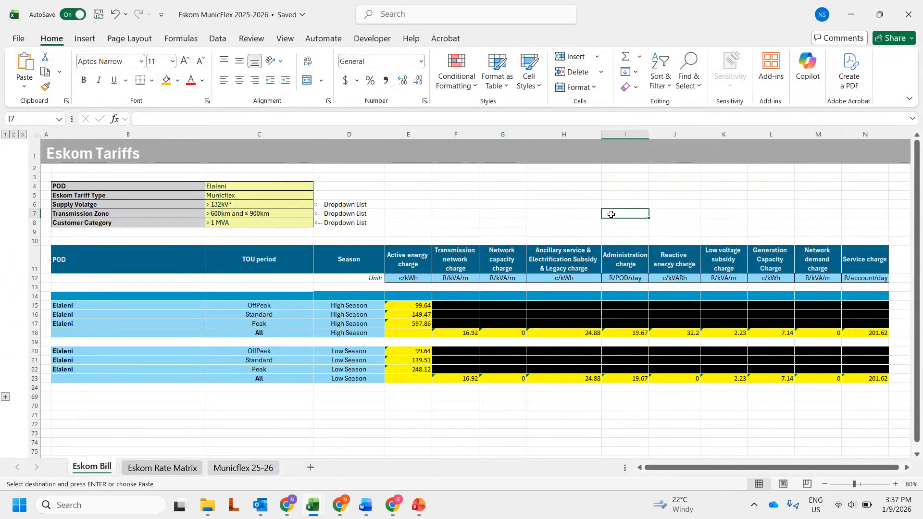
Copy the high-season tariffs E15:N18 from Eskom Bill and paste them as values at K23 on the COS-tool's Eskom Tariff Inputs (Year 1) sheet
click(408, 305)
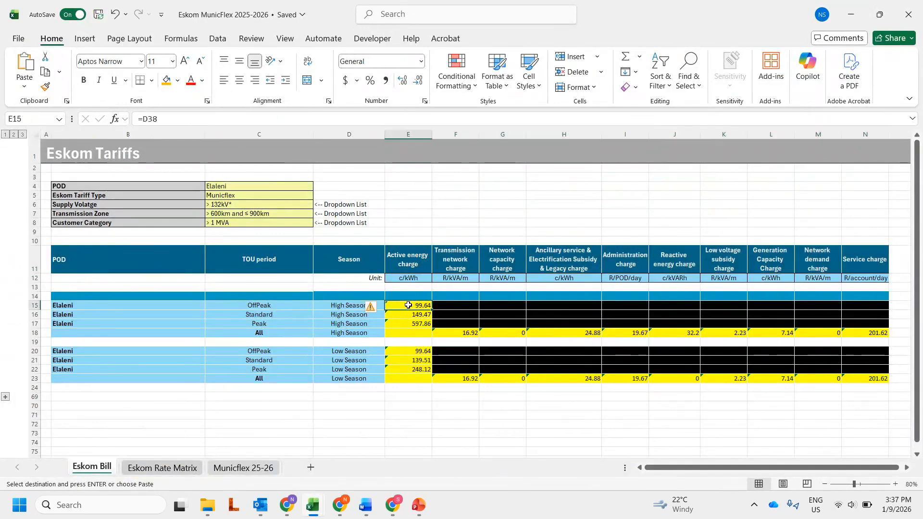
drag(407, 305, 860, 328)
right_click(861, 328)
click(756, 118)
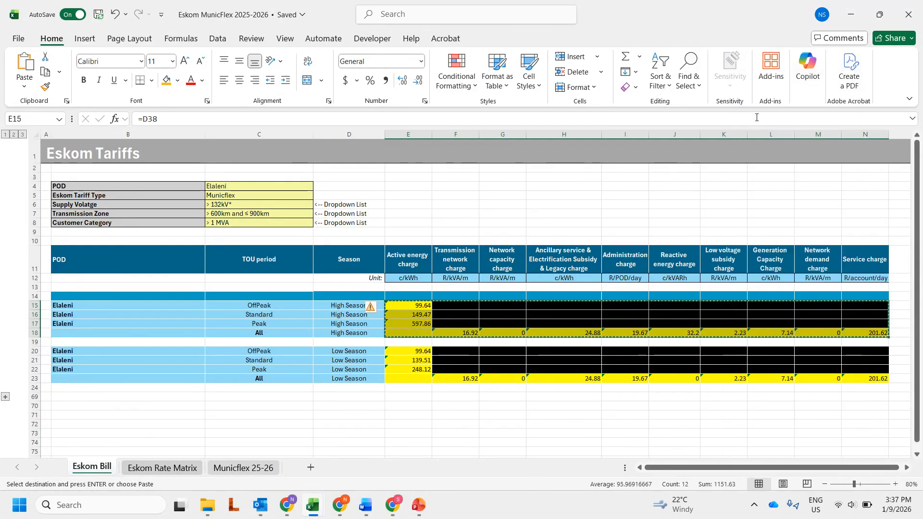
key(alt+Tab)
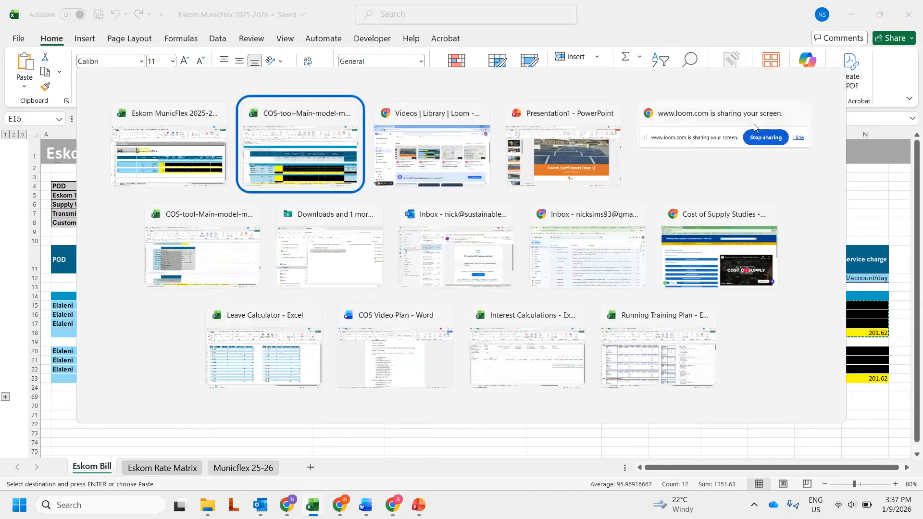
click(295, 331)
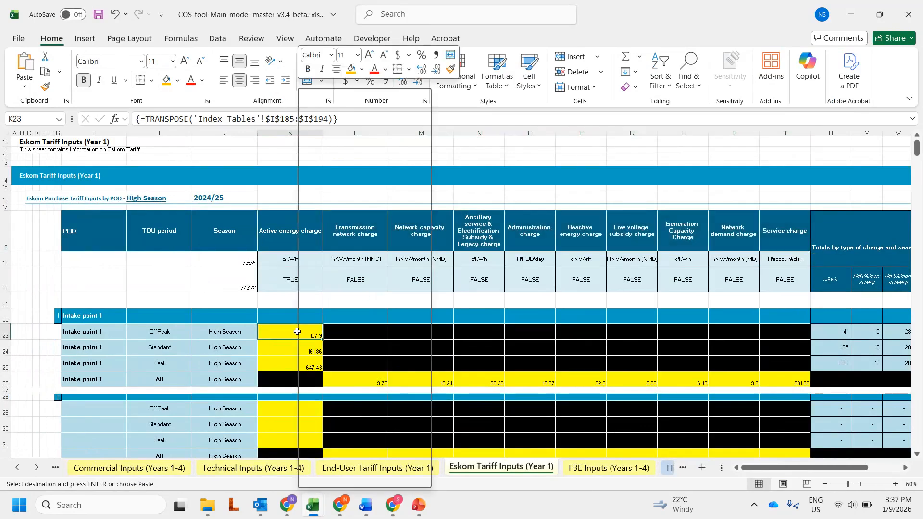
right_click(297, 333)
click(345, 171)
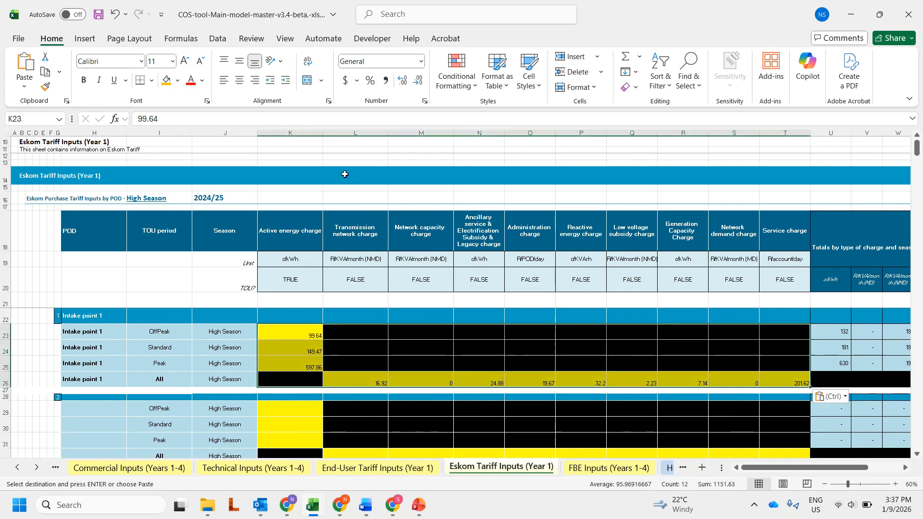
Copy the low-season tariffs E20:N23 from Eskom Bill and paste them as values at K120 on the COS-tool's Eskom Tariff Inputs (Year 1) sheet
click(299, 333)
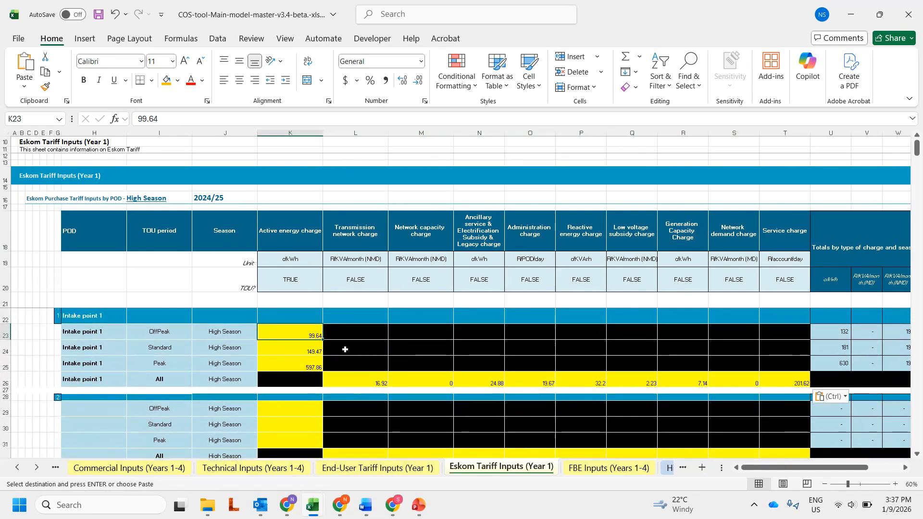
key(ctrl+Tab)
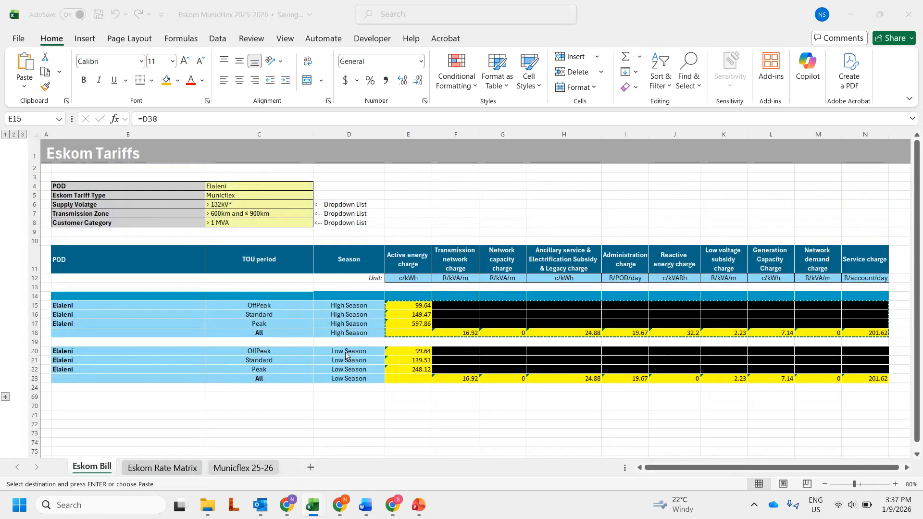
drag(409, 351, 877, 379)
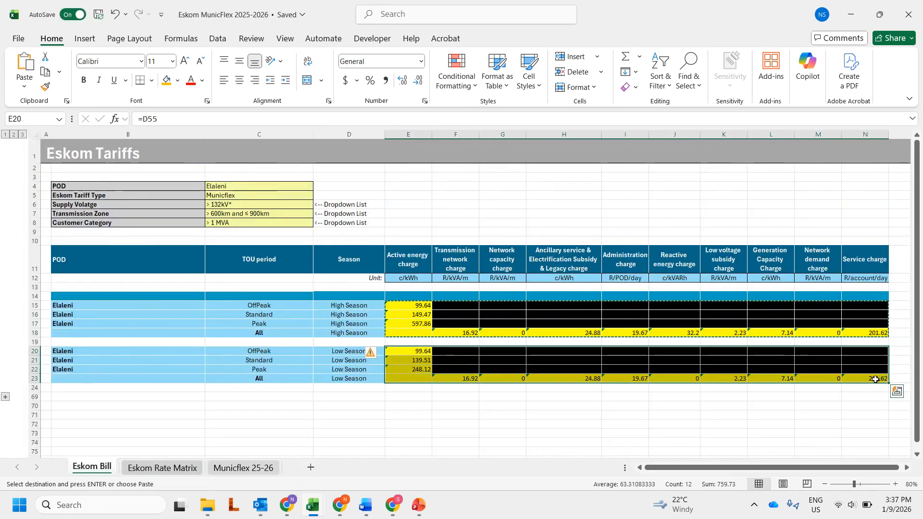
right_click(877, 380)
click(771, 116)
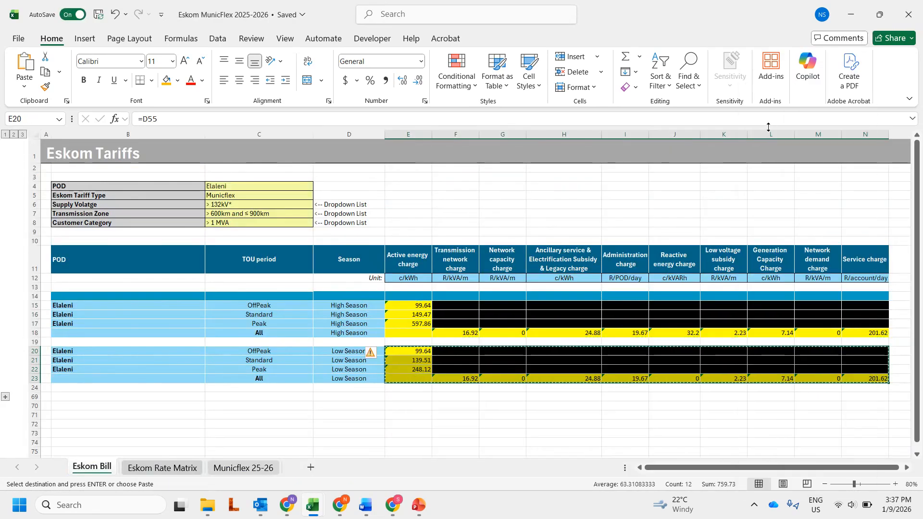
key(ctrl+Tab)
scroll(363, 349, down, 4)
scroll(364, 350, down, 20)
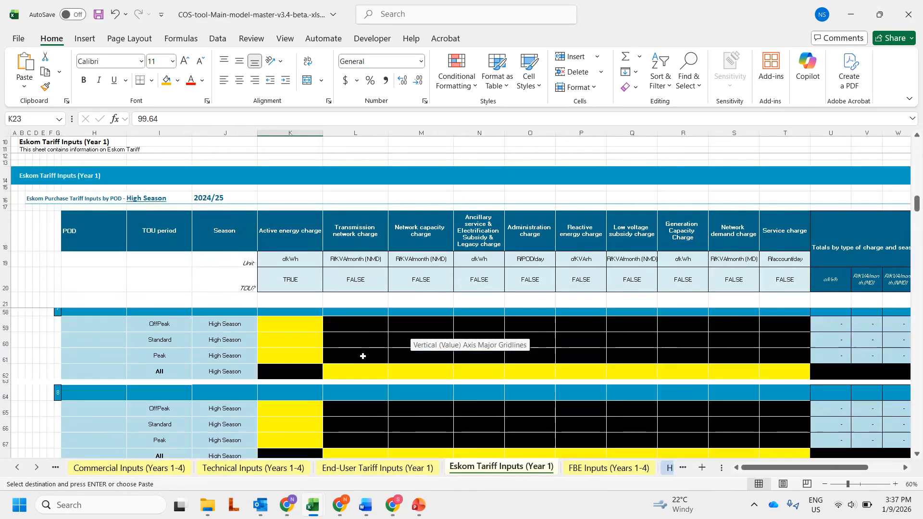
scroll(363, 356, down, 6)
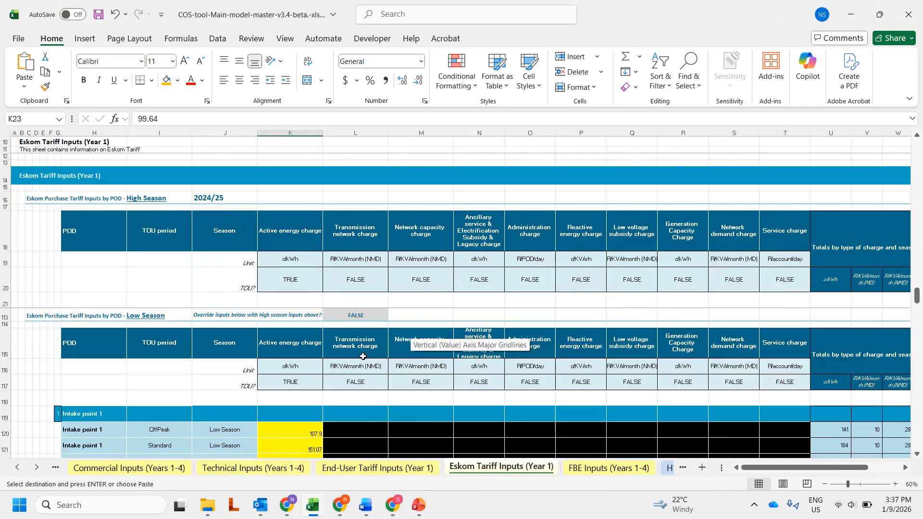
right_click(312, 398)
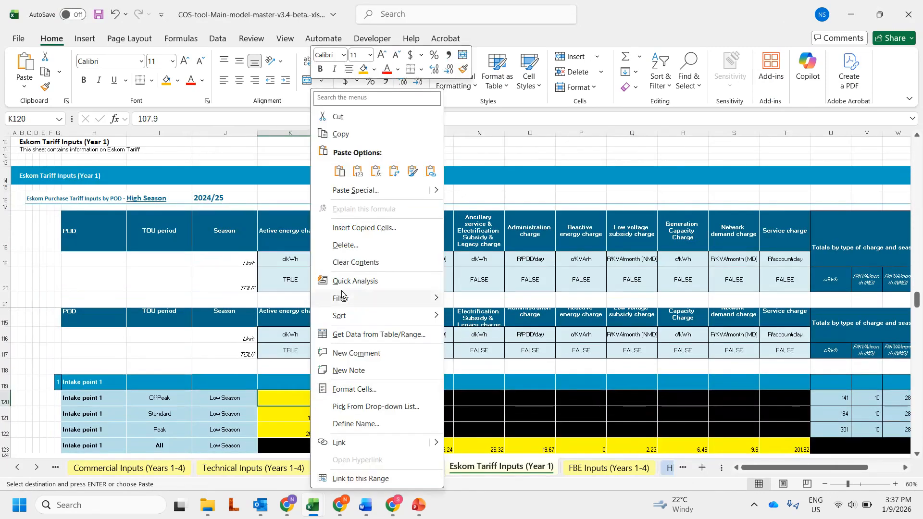
click(357, 171)
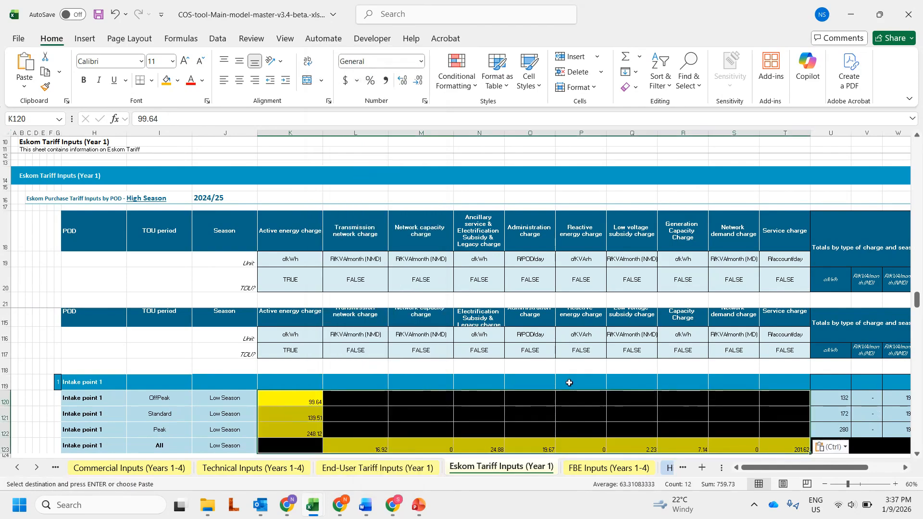
Return to the high-season section and select cell H29 in the second intake point's empty block
scroll(584, 418, up, 4)
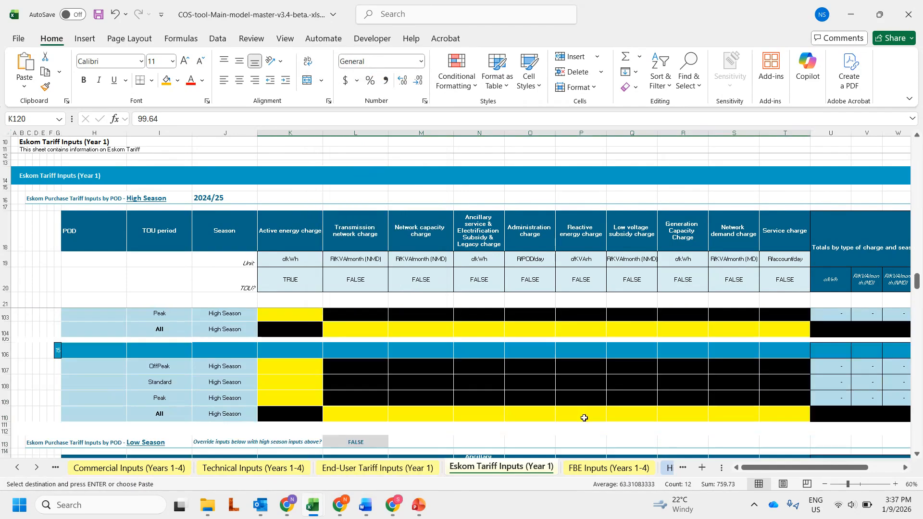
scroll(584, 418, up, 20)
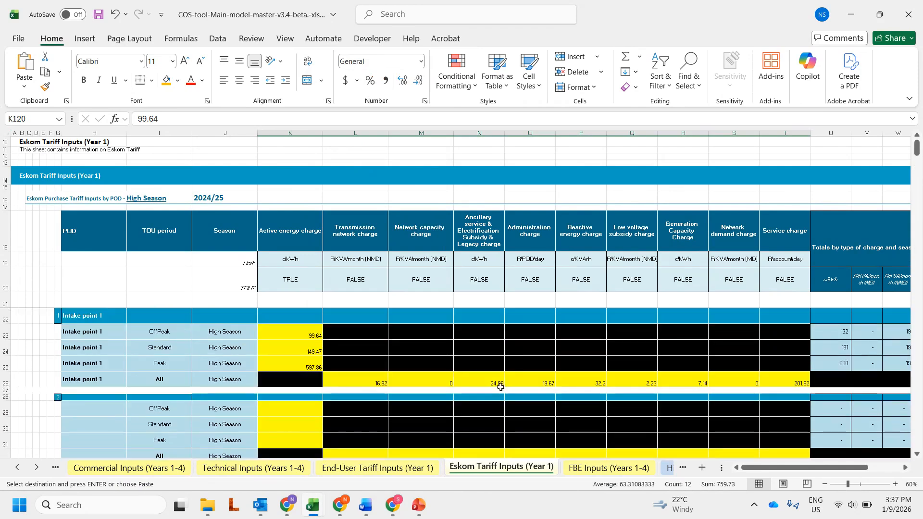
click(100, 409)
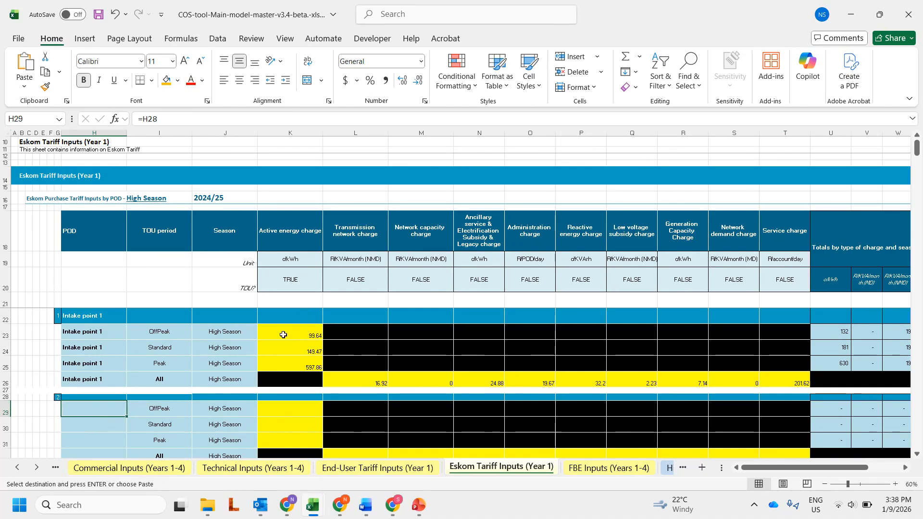
Examine the Municflex 25-26 tariff tables in the Eskom MunicFlex 2025-2026 workbook, then return to the COS-tool workbook
mouse_move(311, 505)
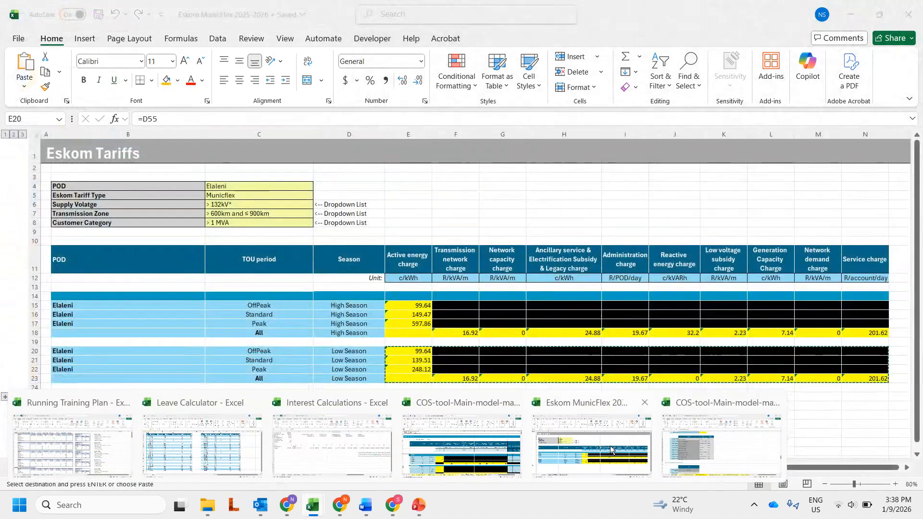
click(610, 449)
click(243, 466)
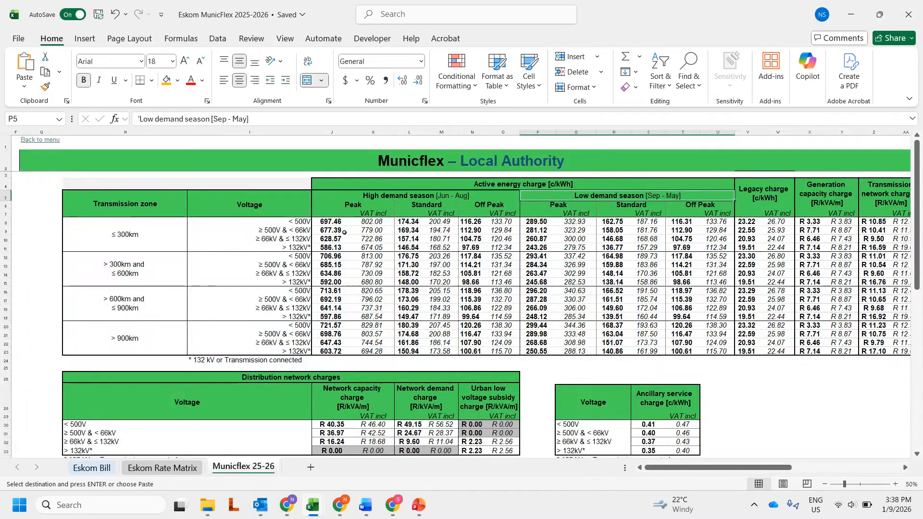
scroll(535, 326, down, 1)
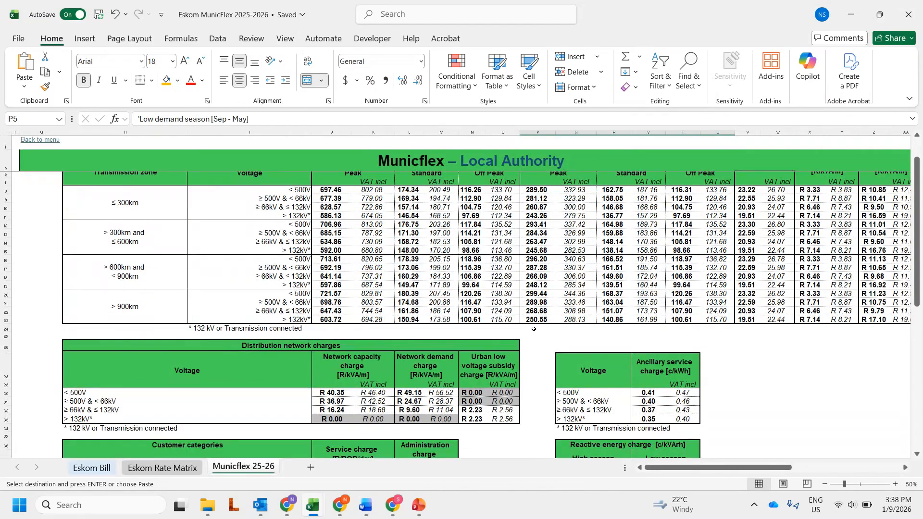
scroll(533, 329, up, 1)
key(alt+Tab)
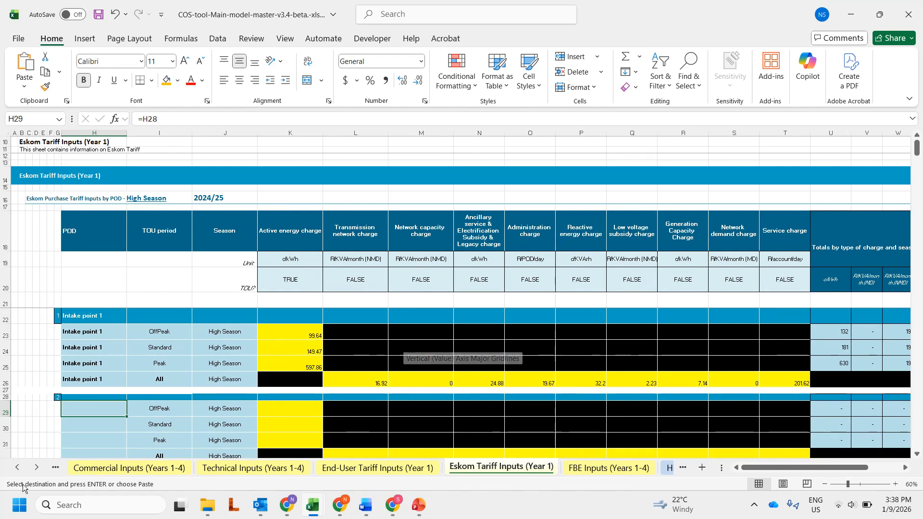
View the Eskom PPurchaseVol Inp (Year 0) sheet, then go back to the Eskom Tariff Inputs (Year 1) sheet
right_click(36, 468)
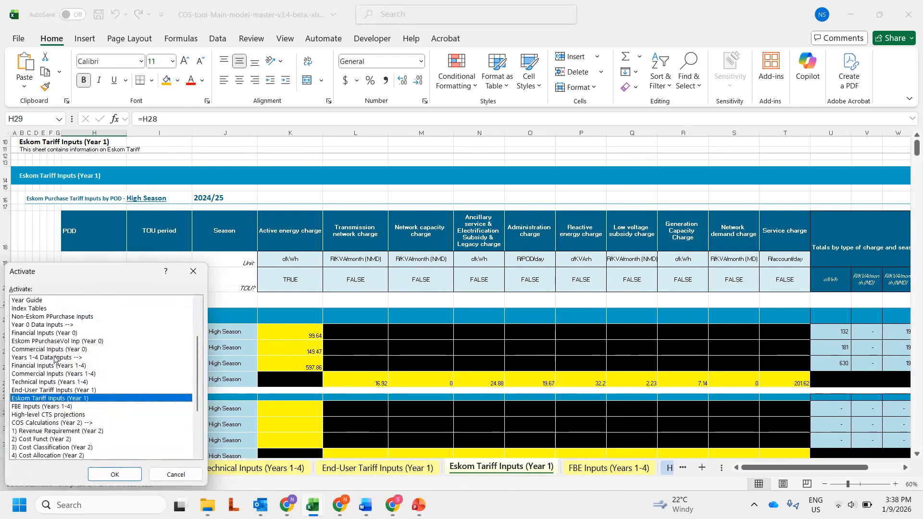
double_click(59, 341)
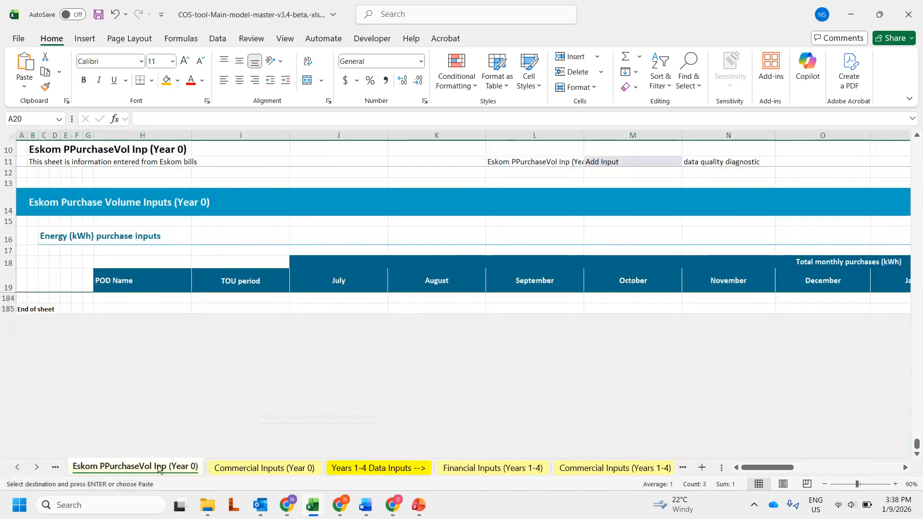
right_click(36, 467)
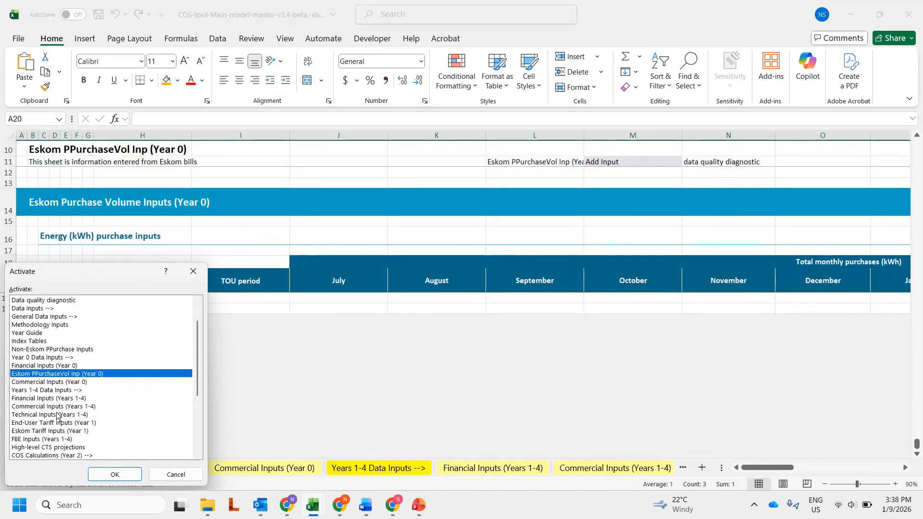
double_click(48, 430)
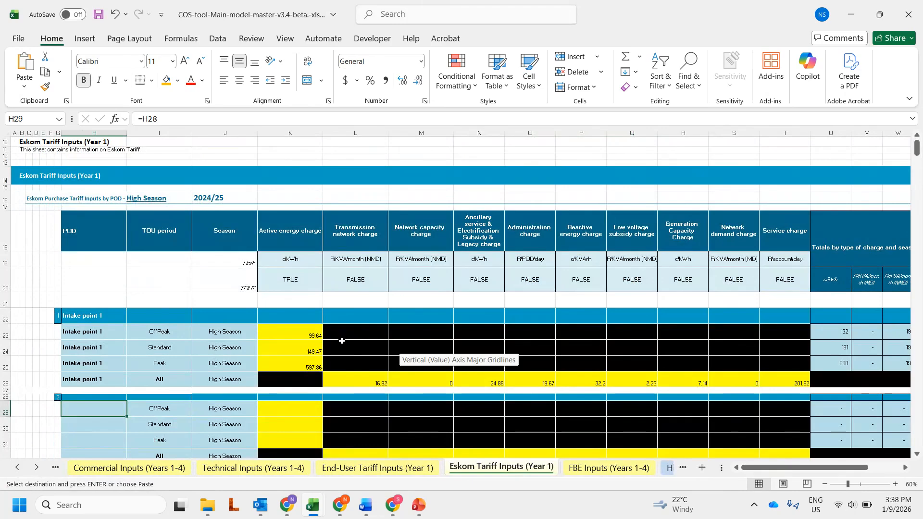
mouse_move(392, 505)
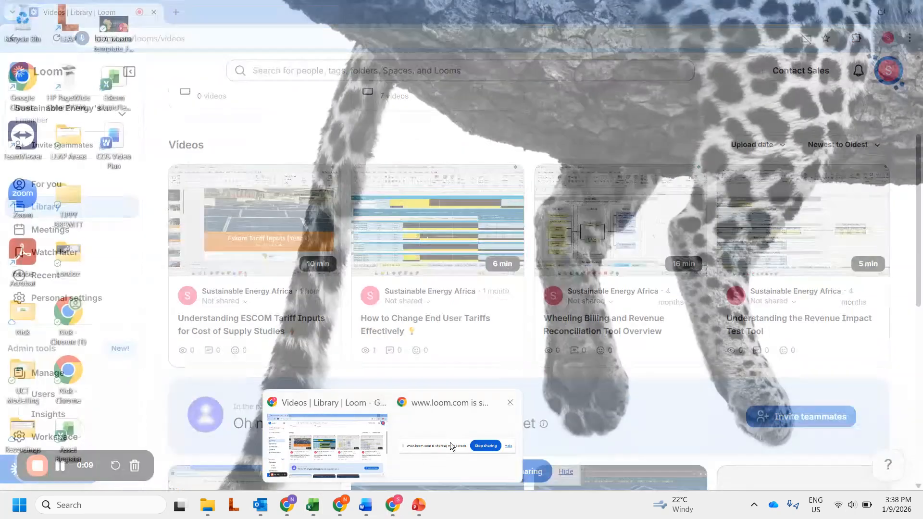